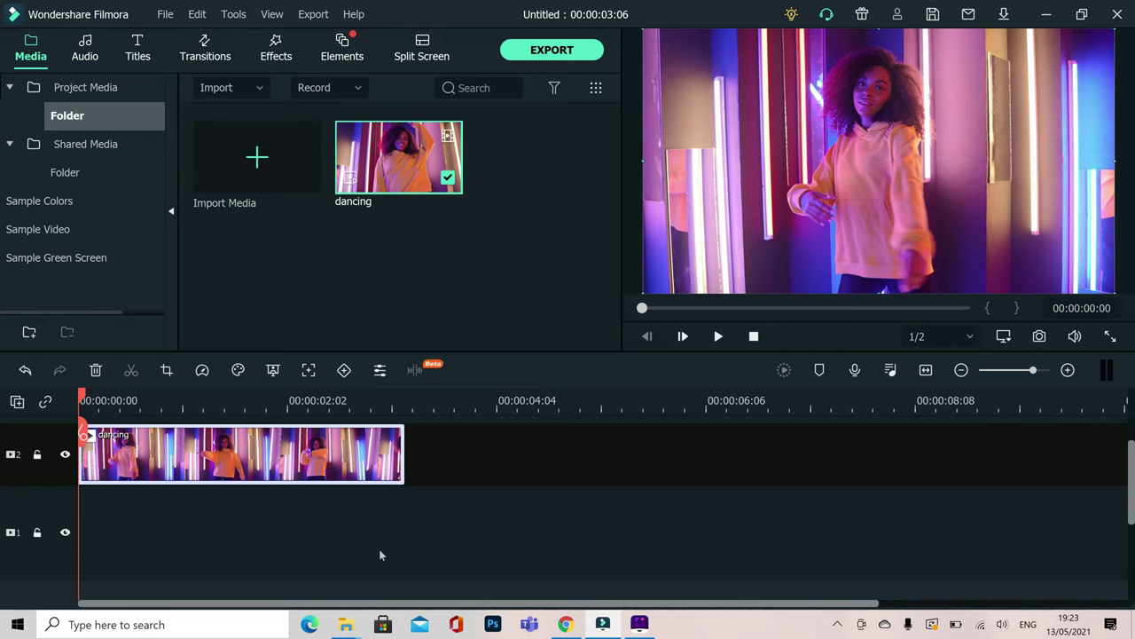
Step: Preview the dancing clip, rewind to its start, and open its Video settings showing Motion Tracking
key(space)
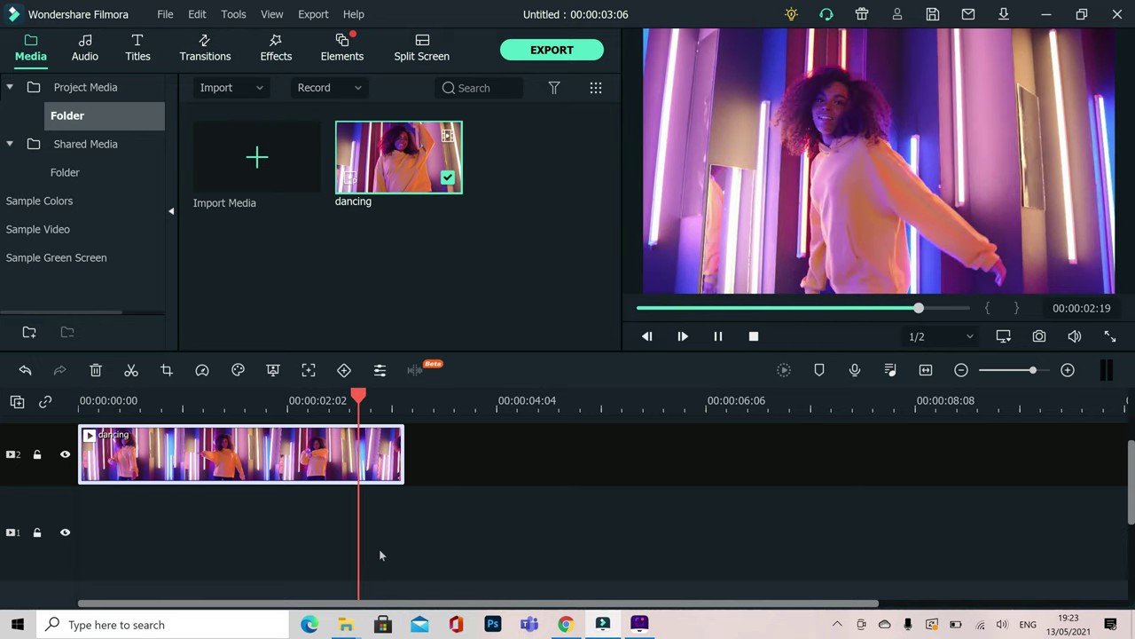
key(space)
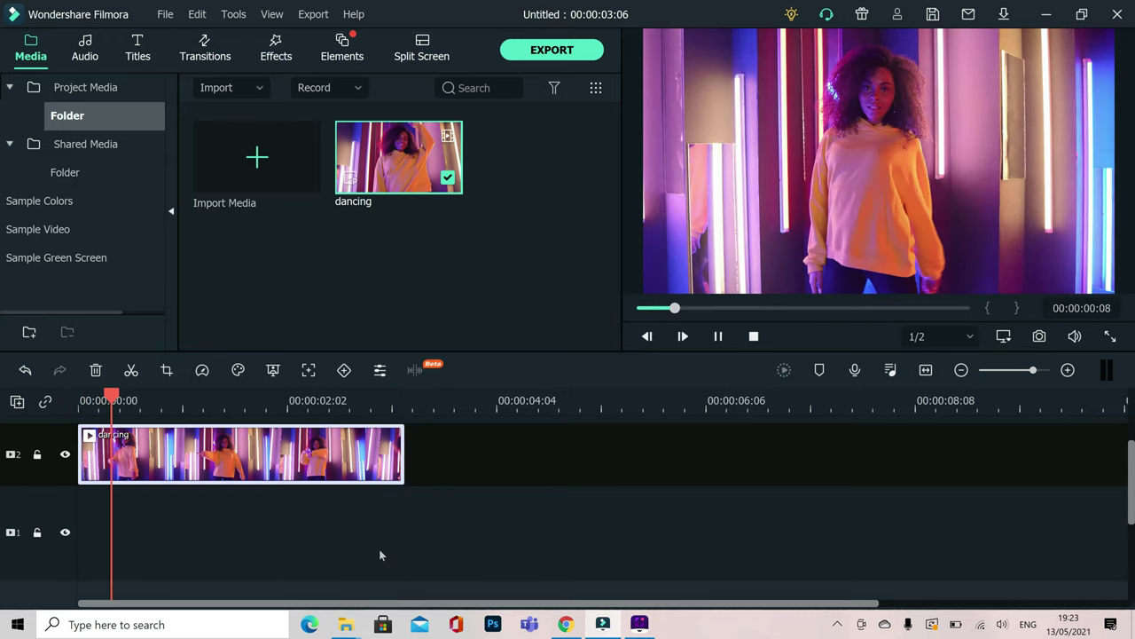
key(space)
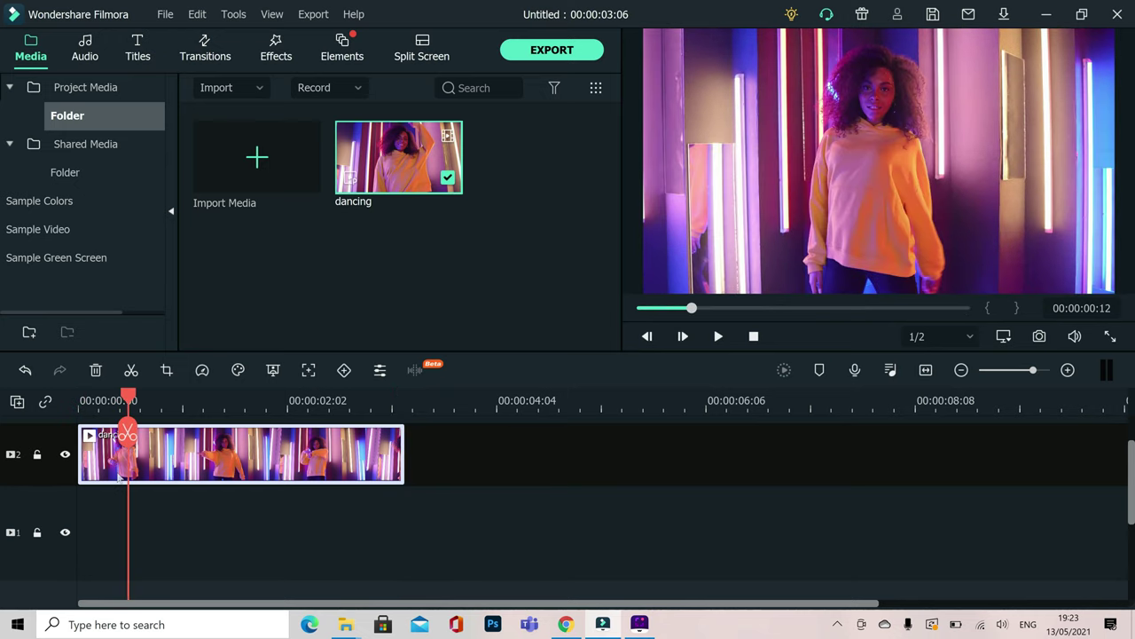
click(78, 407)
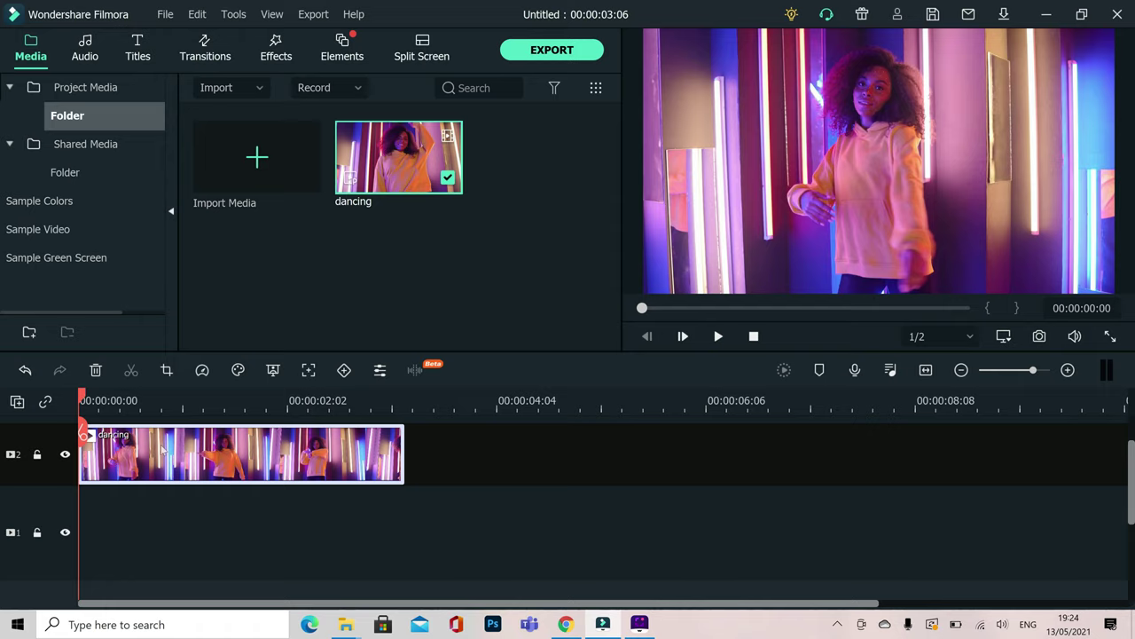
double_click(163, 450)
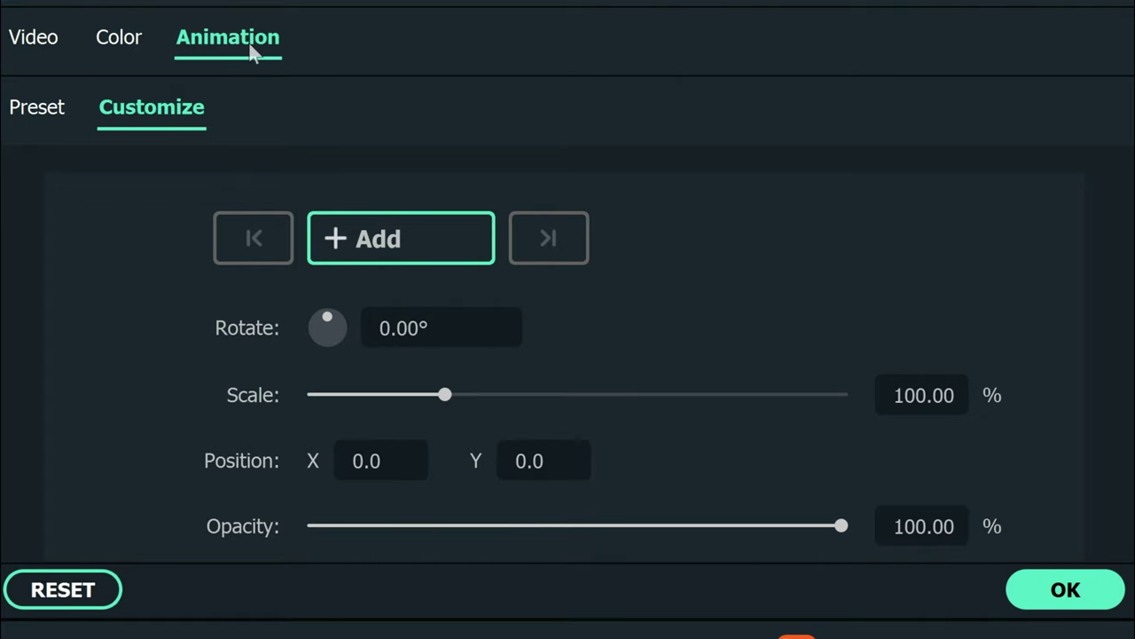
click(34, 53)
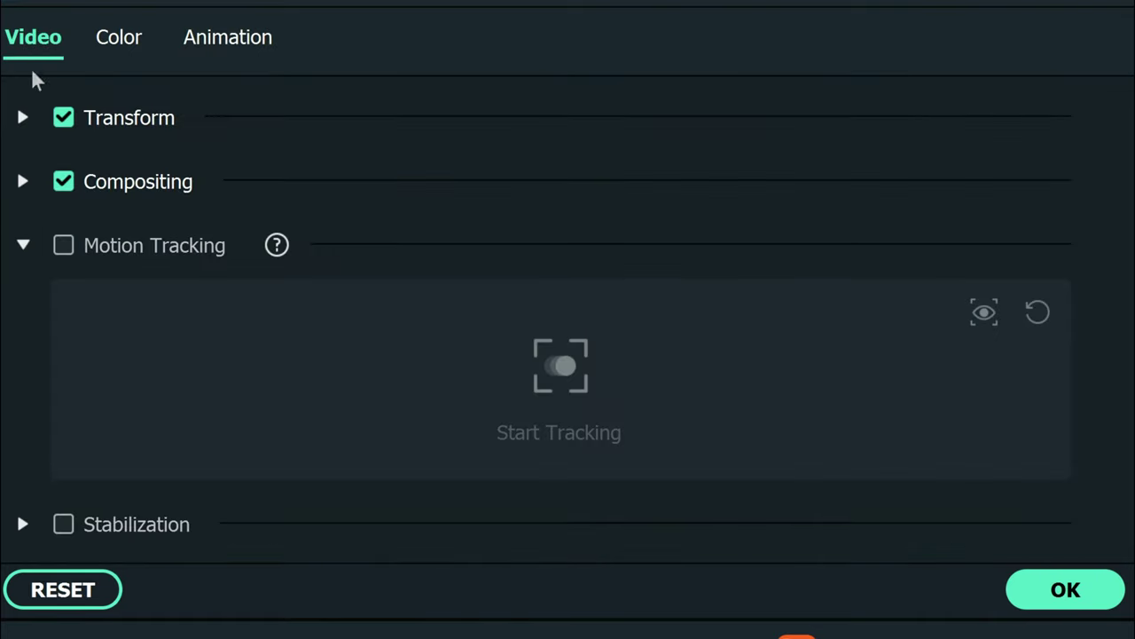
Step: Enable Motion Tracking, fit the tracking box over the dancer's face, and compute the track
click(63, 246)
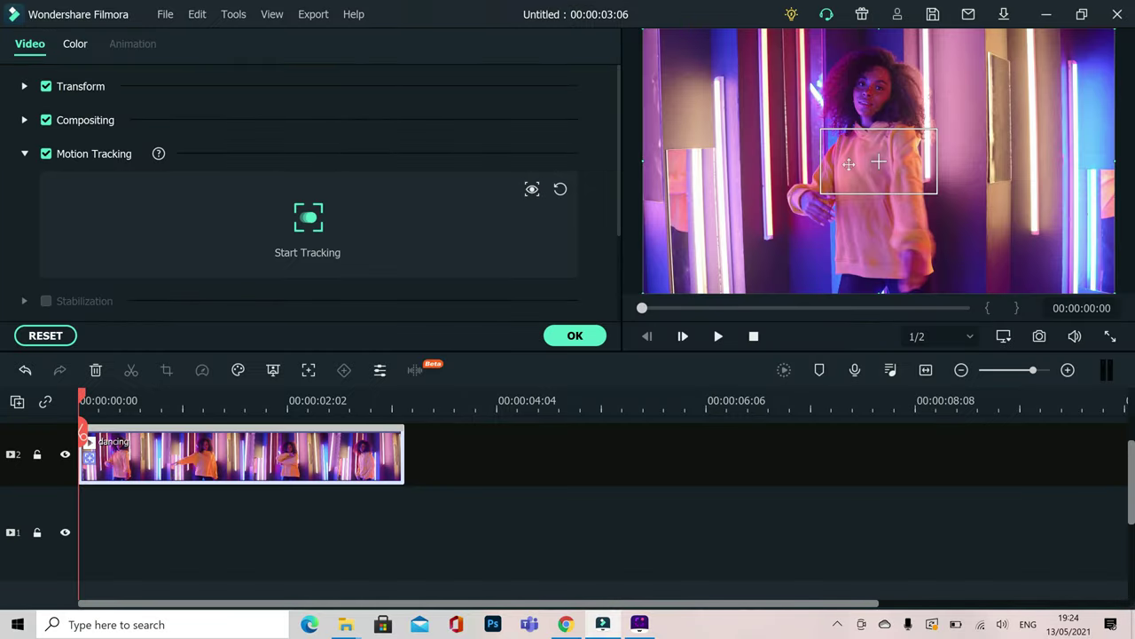
drag(849, 163, 861, 92)
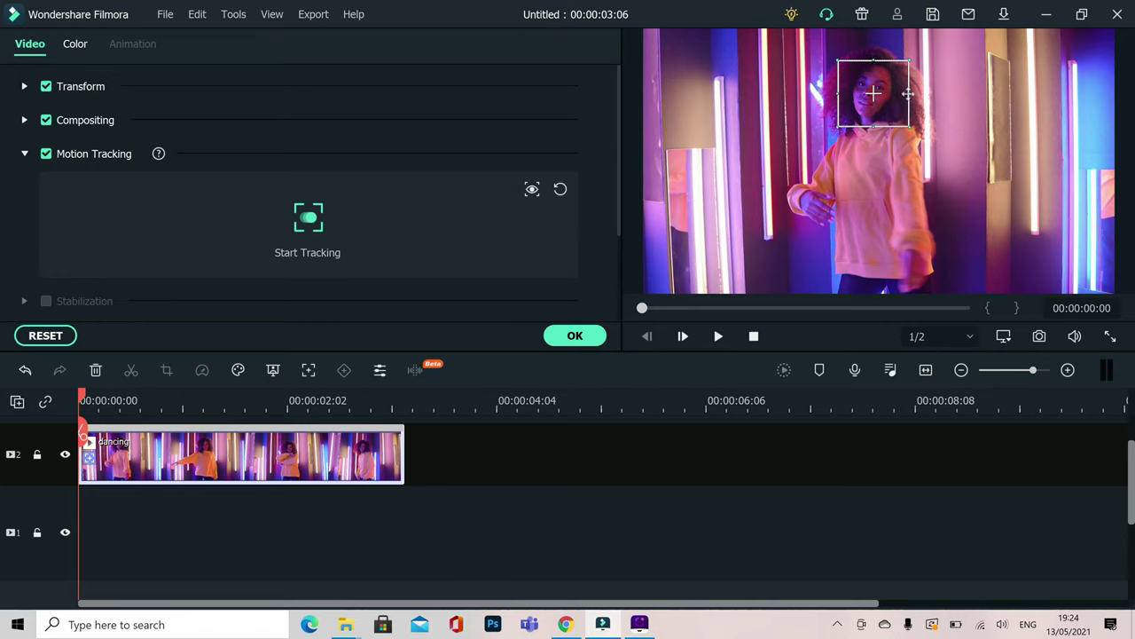
drag(907, 94, 902, 93)
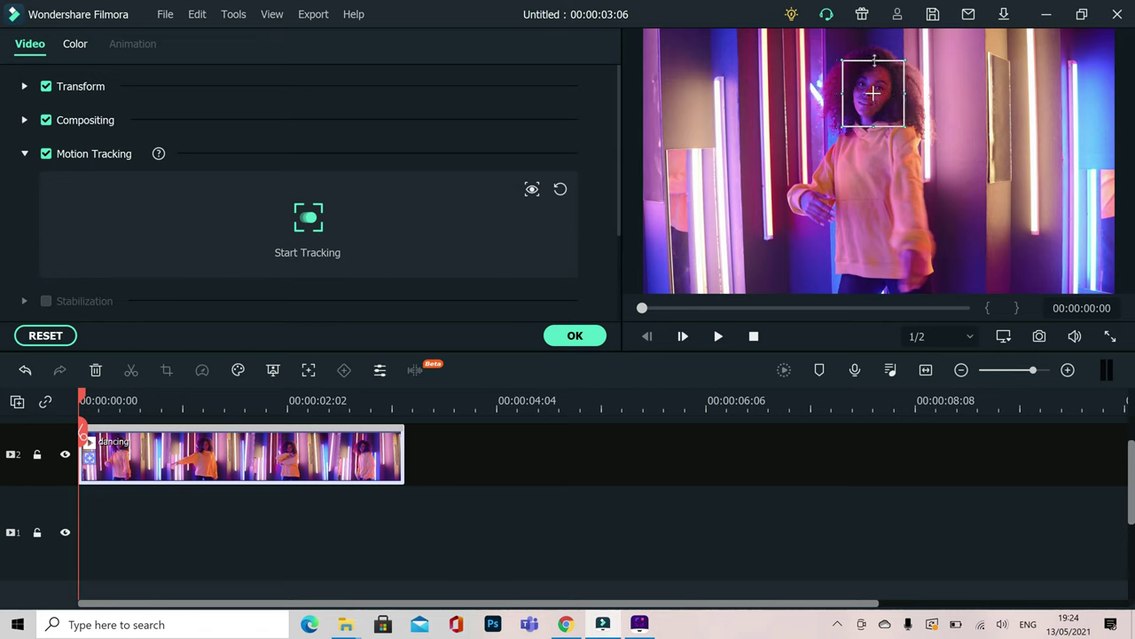
drag(874, 59, 875, 58)
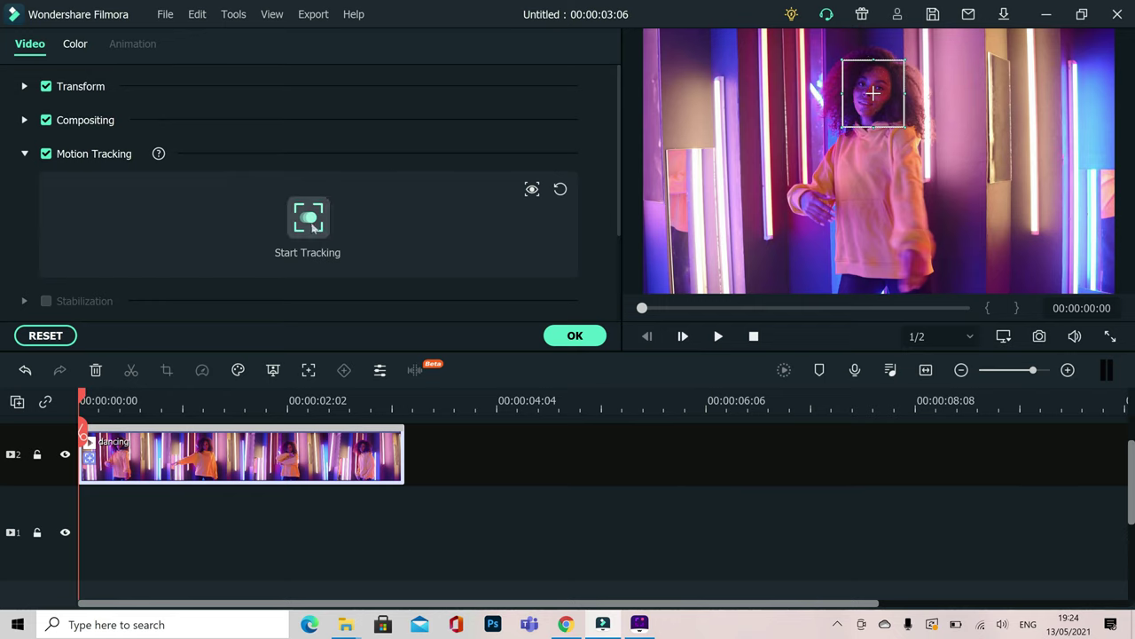
click(310, 221)
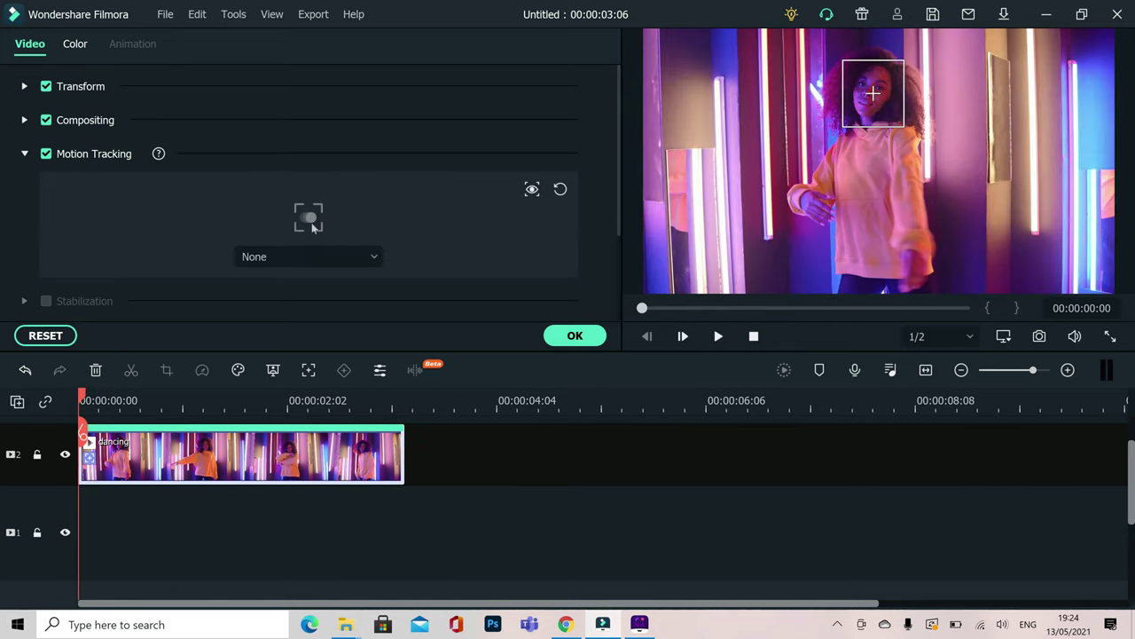
Step: Attach the FACE image from the computer to the motion track, then select the FACE clip
click(374, 259)
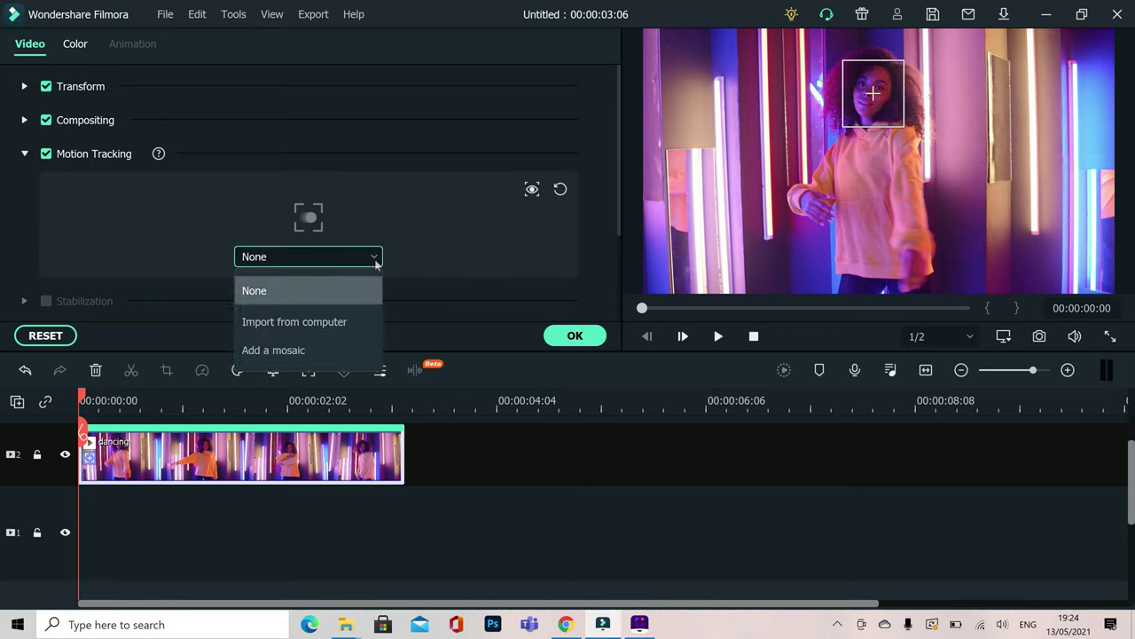
click(331, 328)
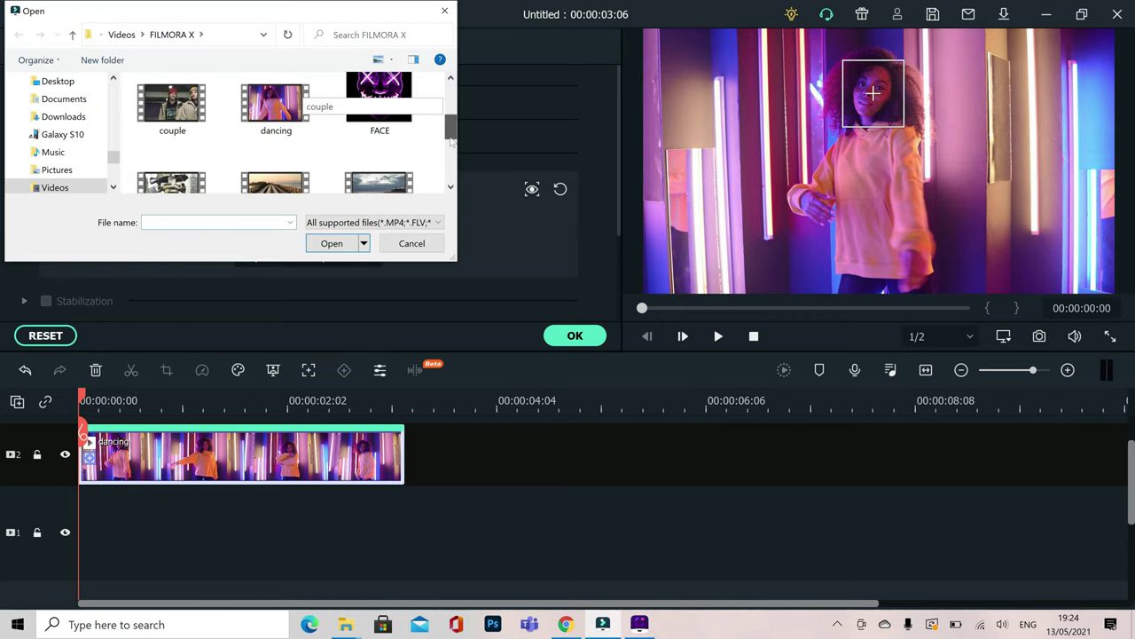
scroll(413, 141, down, 2)
click(391, 124)
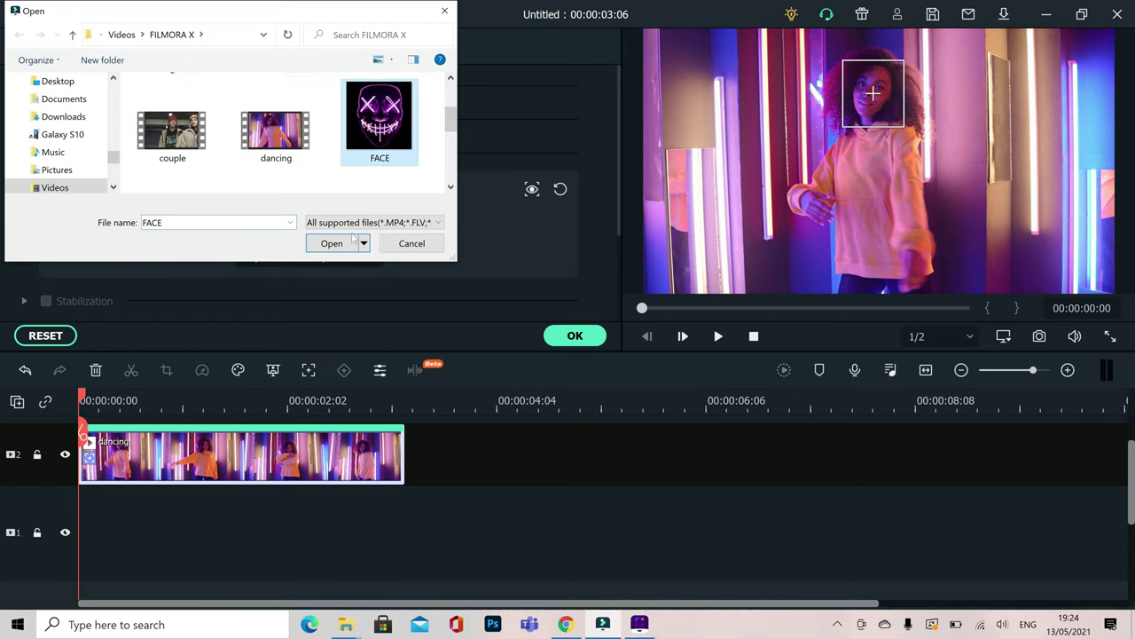
click(333, 243)
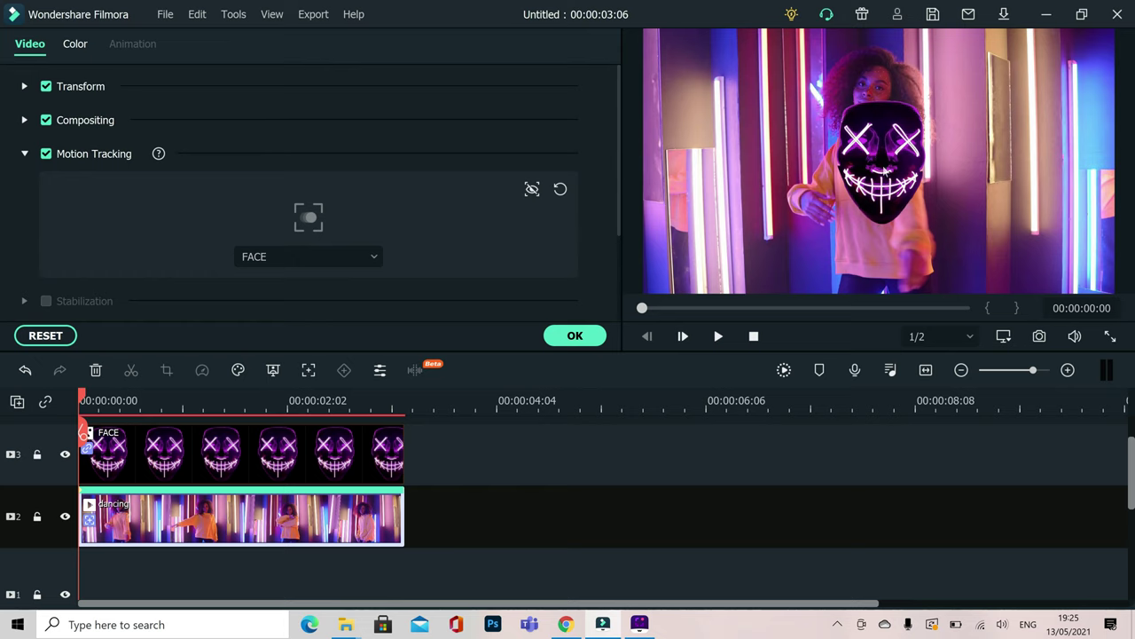
click(883, 167)
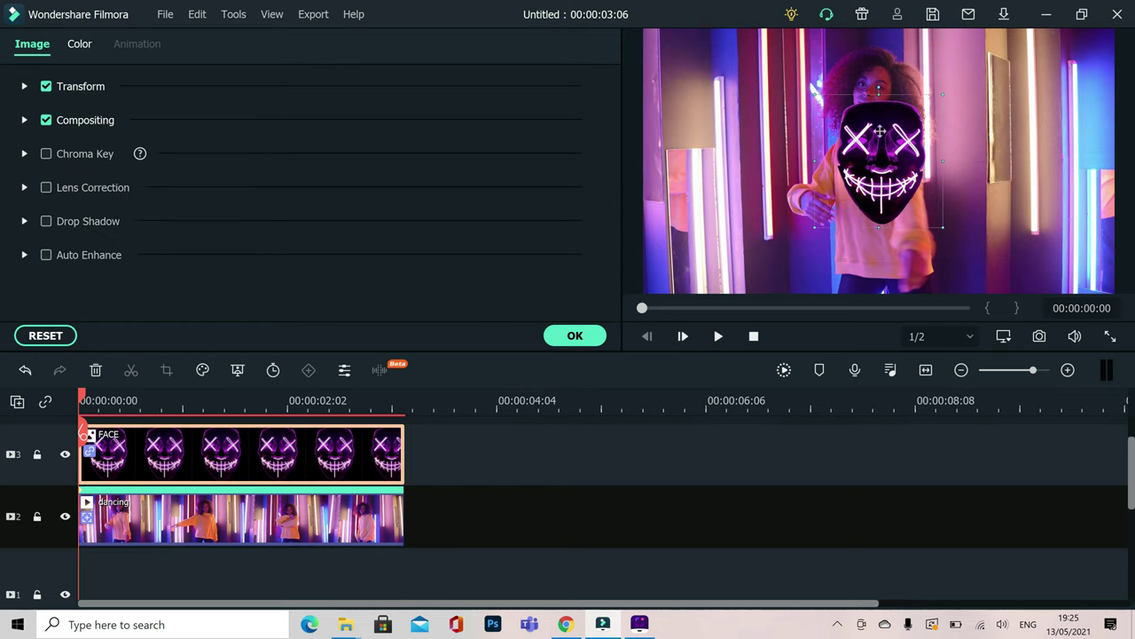
Step: Move and shrink the FACE mask onto the dancer's face, confirm, and play the result
drag(880, 166, 870, 105)
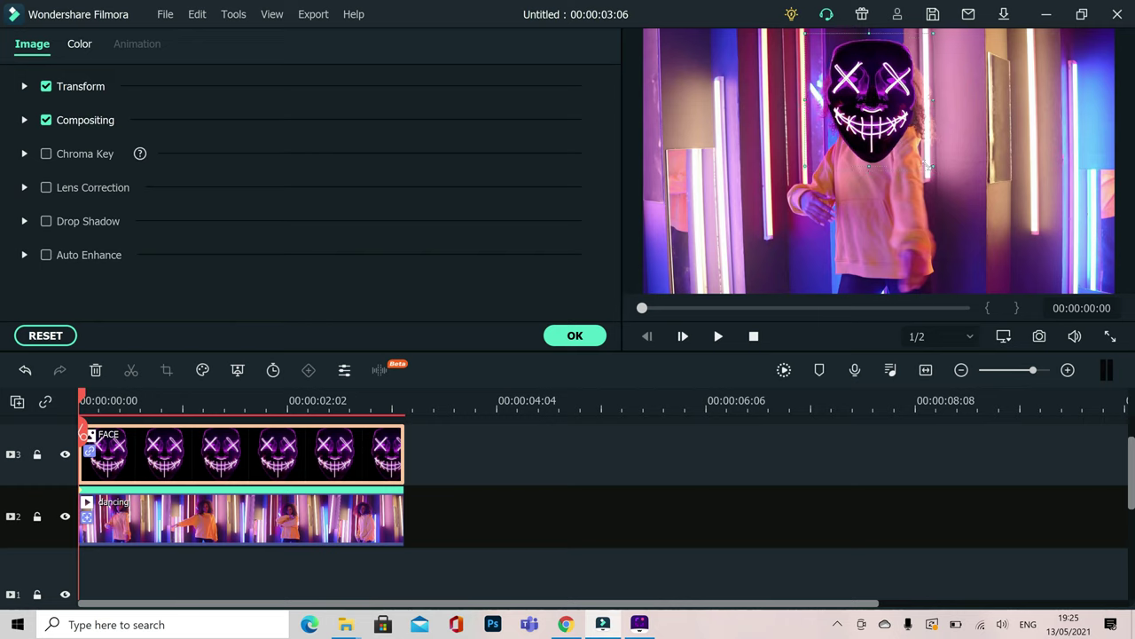
drag(933, 167, 897, 131)
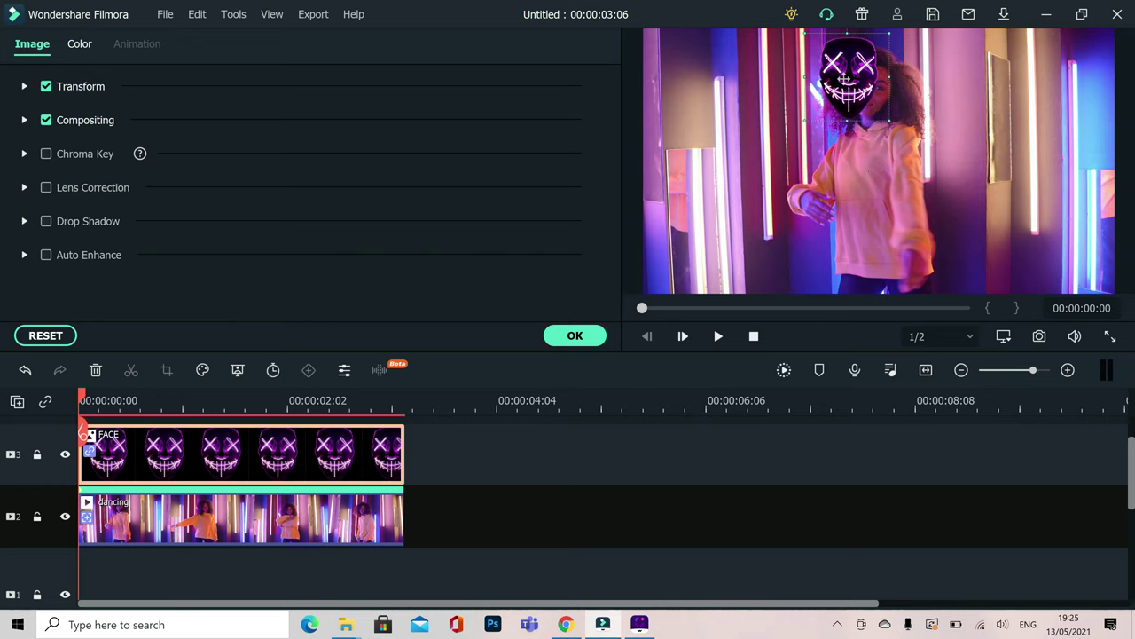
drag(844, 82, 866, 101)
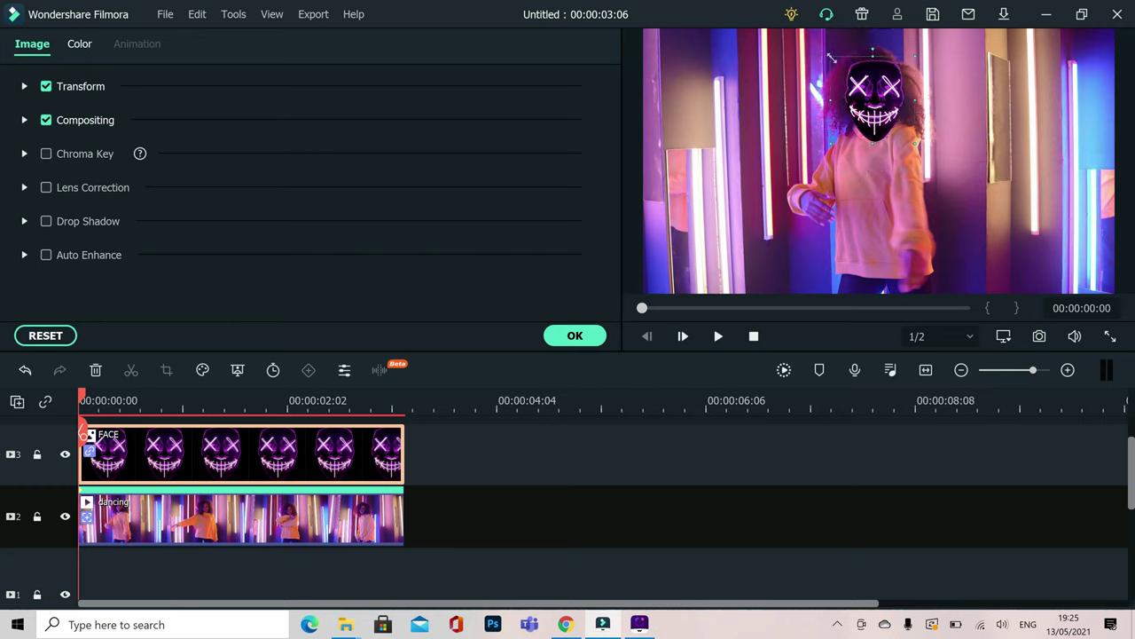
drag(832, 60, 862, 81)
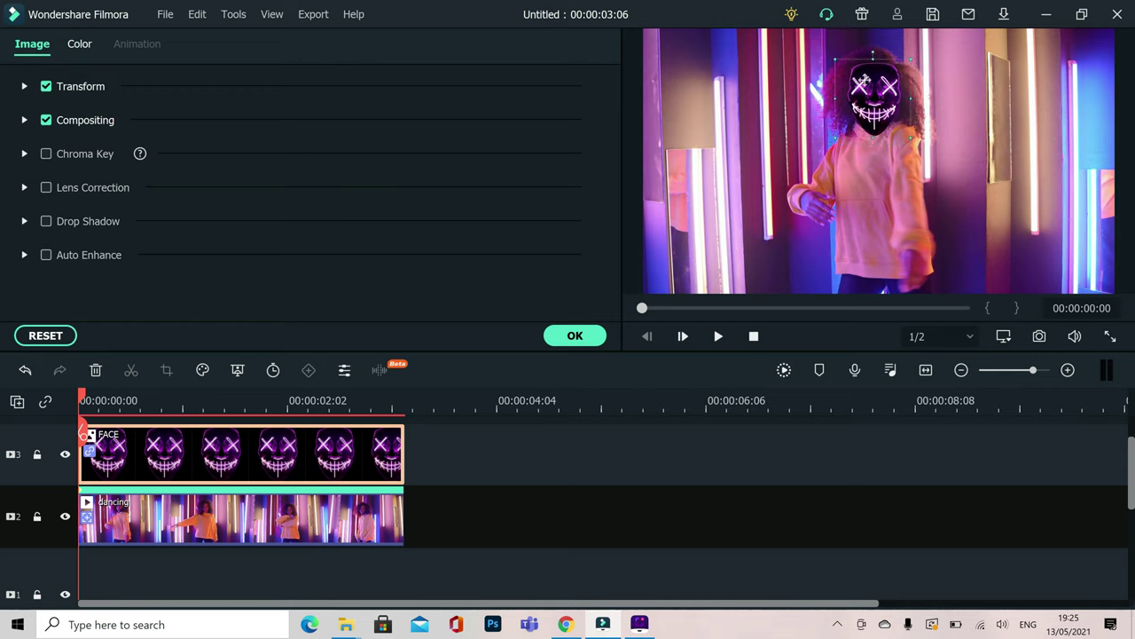
click(579, 336)
key(space)
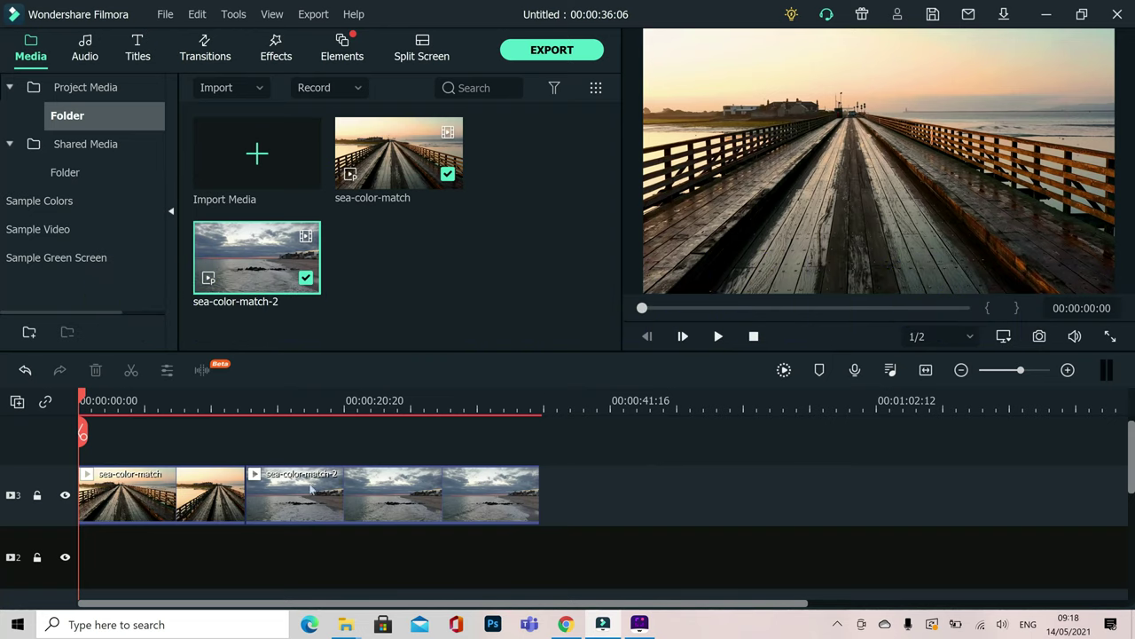
Step: Skim from the pier clip into the beach clip and select sea-color-match-2
drag(93, 396, 228, 386)
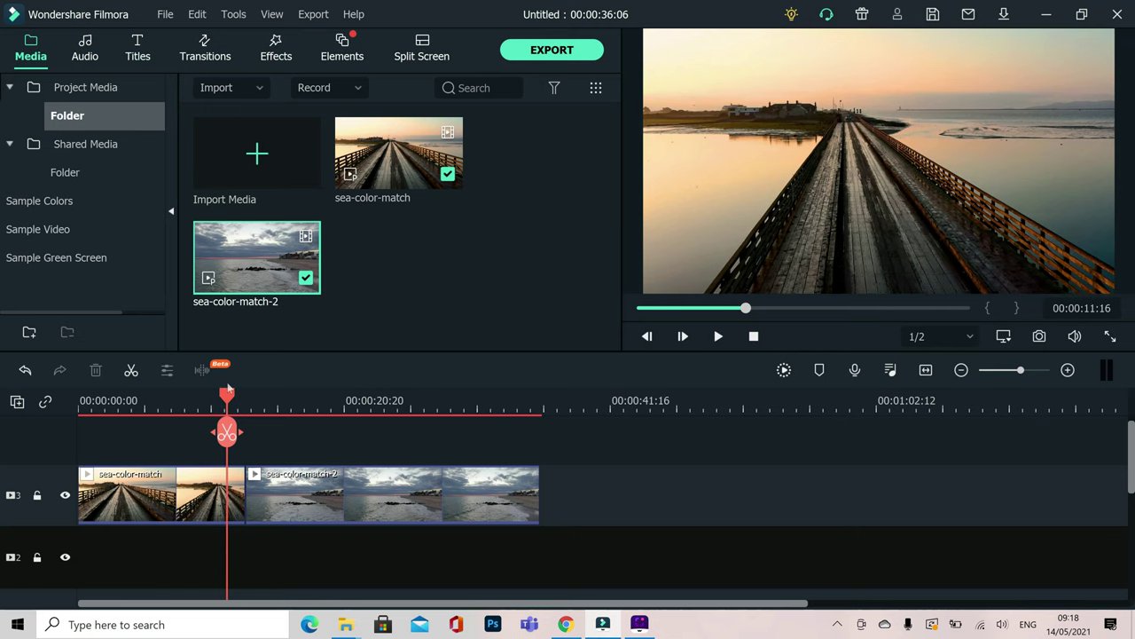
drag(228, 387, 263, 401)
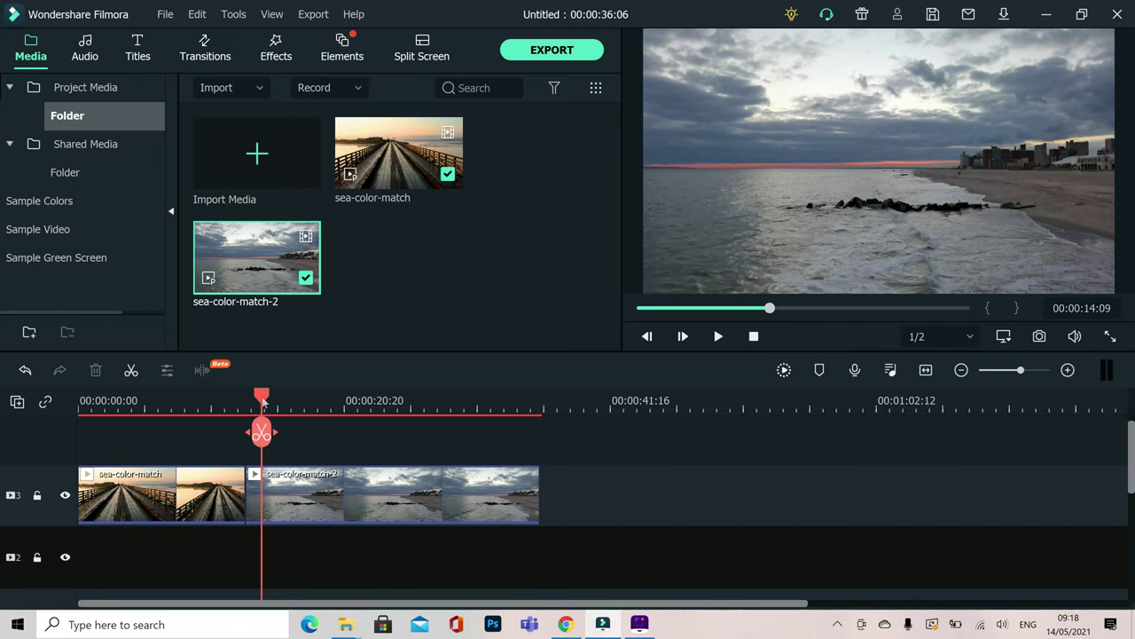
click(292, 498)
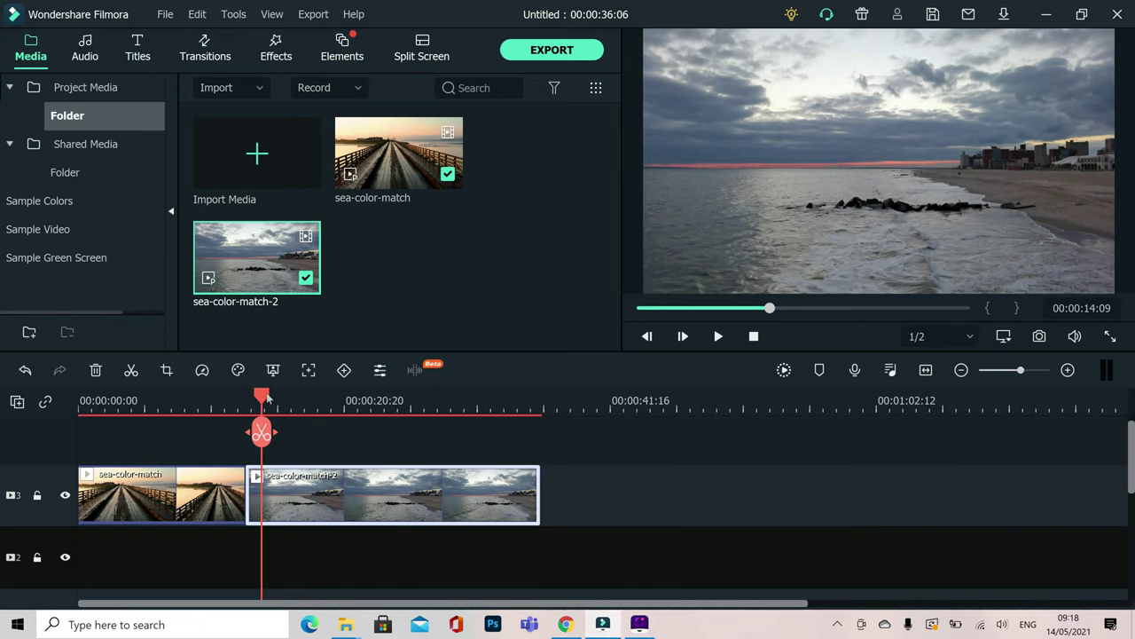
Step: Color Match sea-color-match-2 to the pier frame at 00:00:03, with Level lowered to 63
right_click(279, 498)
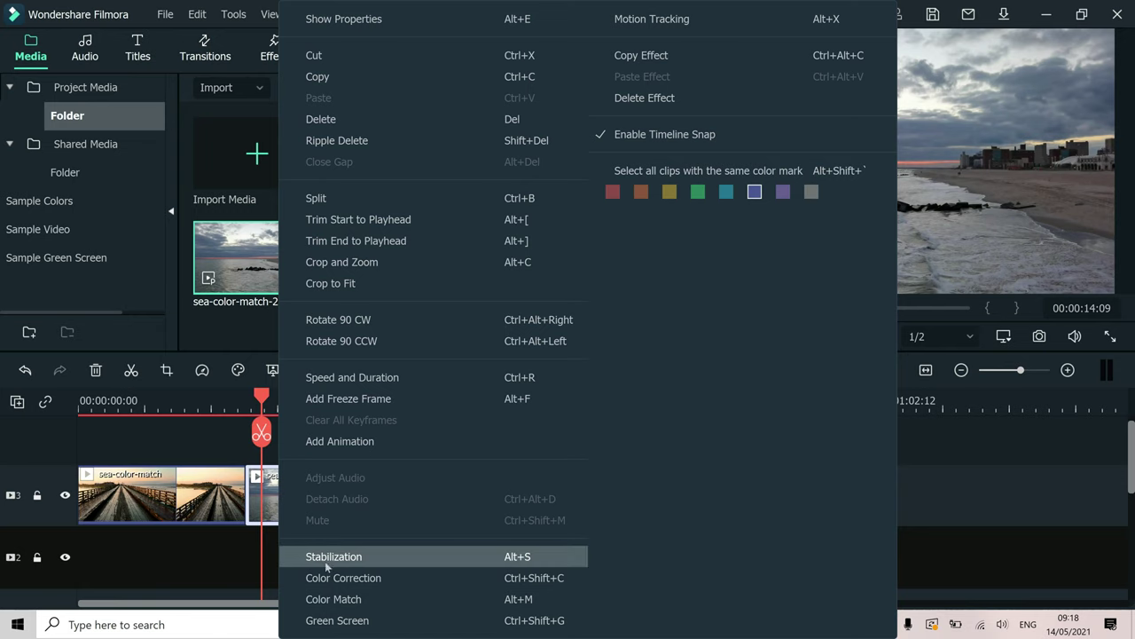
click(330, 600)
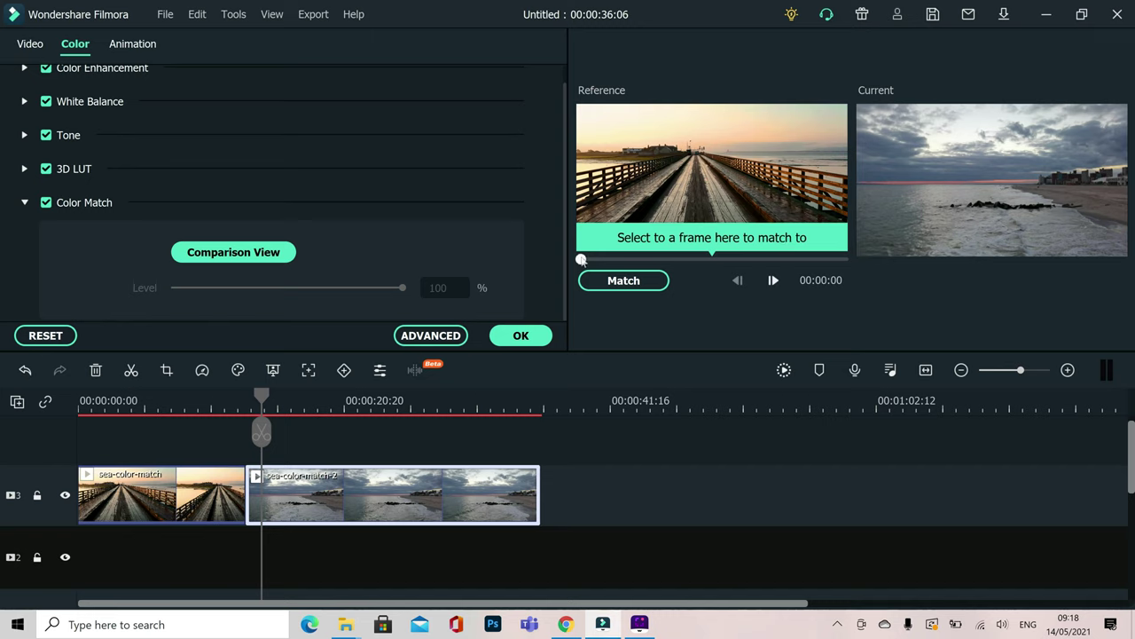
drag(581, 259, 604, 258)
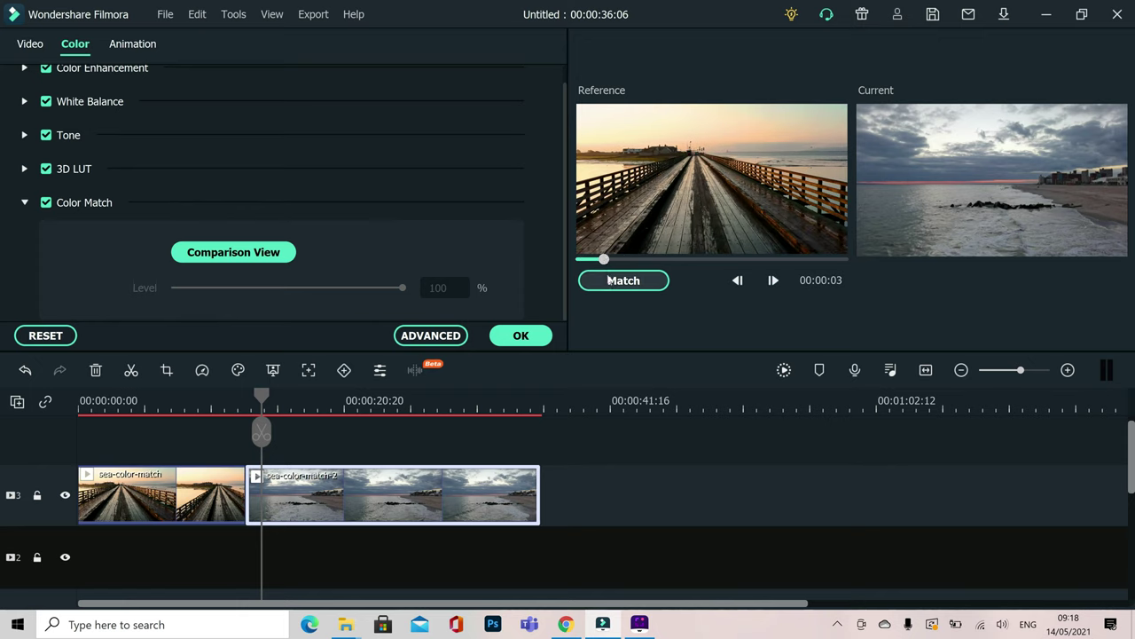
click(608, 280)
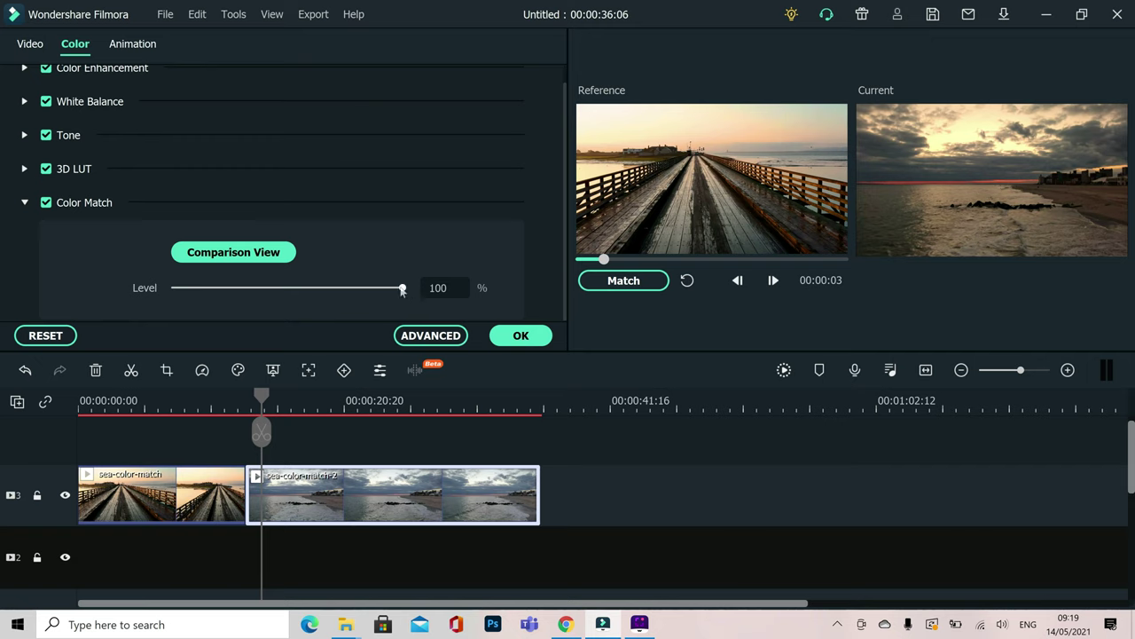
drag(402, 290, 370, 289)
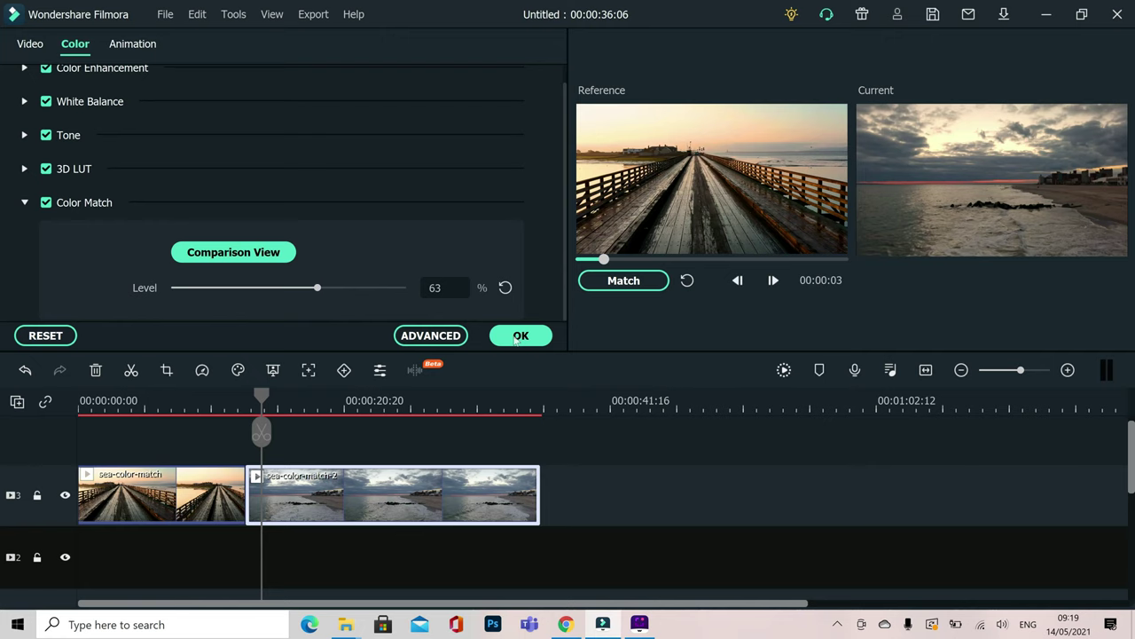
click(515, 338)
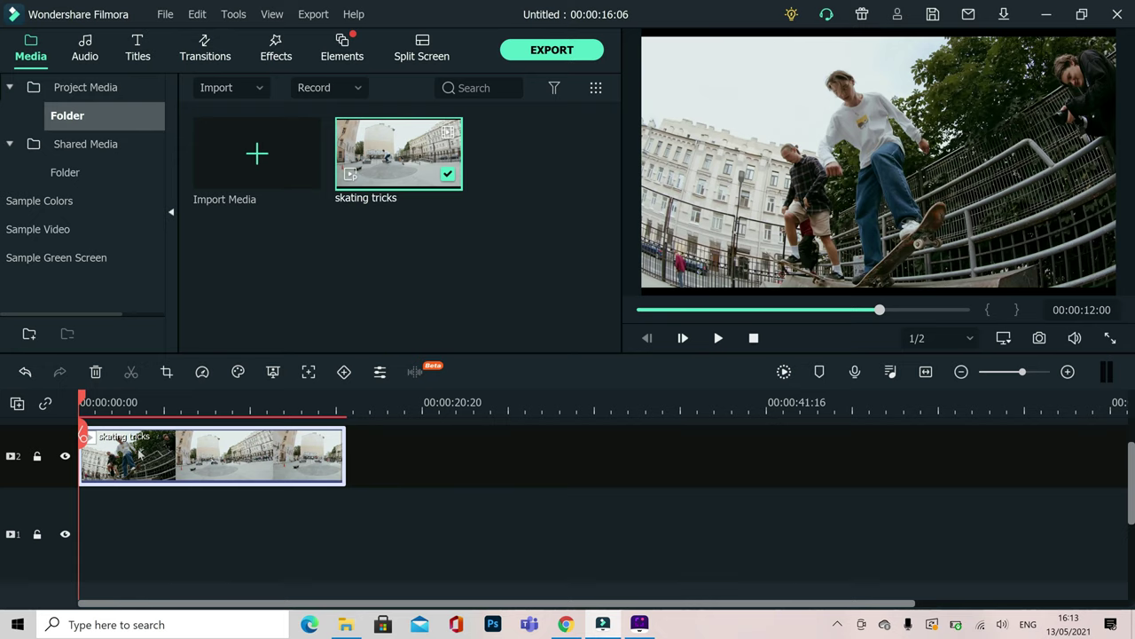
Step: Open the skating tricks clip's Animation > Customize settings and add a keyframe at its start
double_click(140, 453)
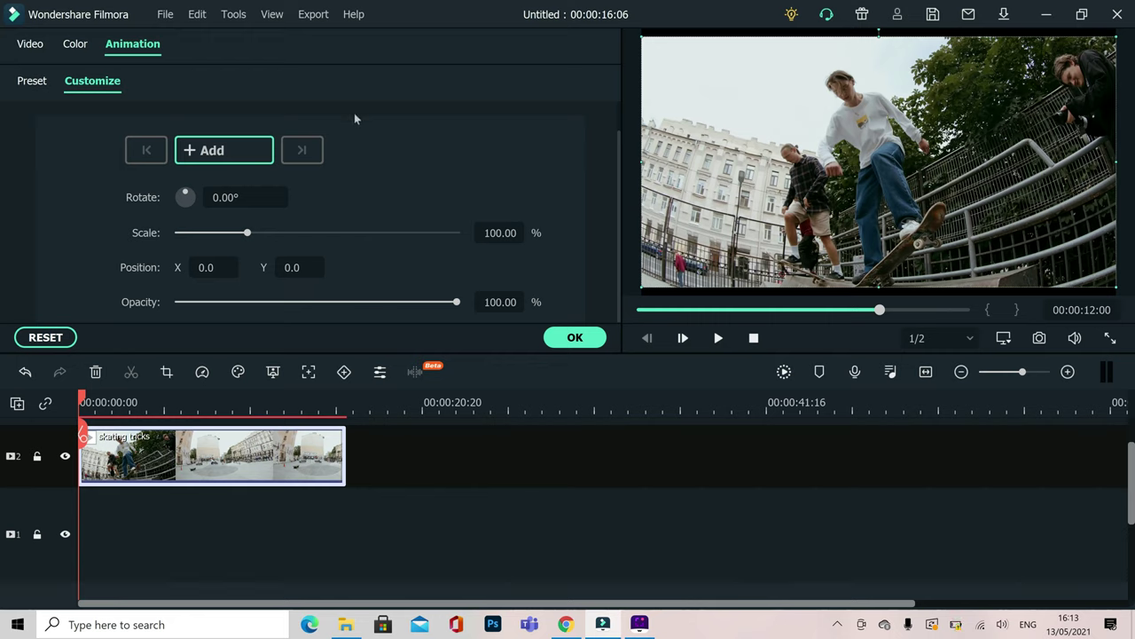
click(211, 153)
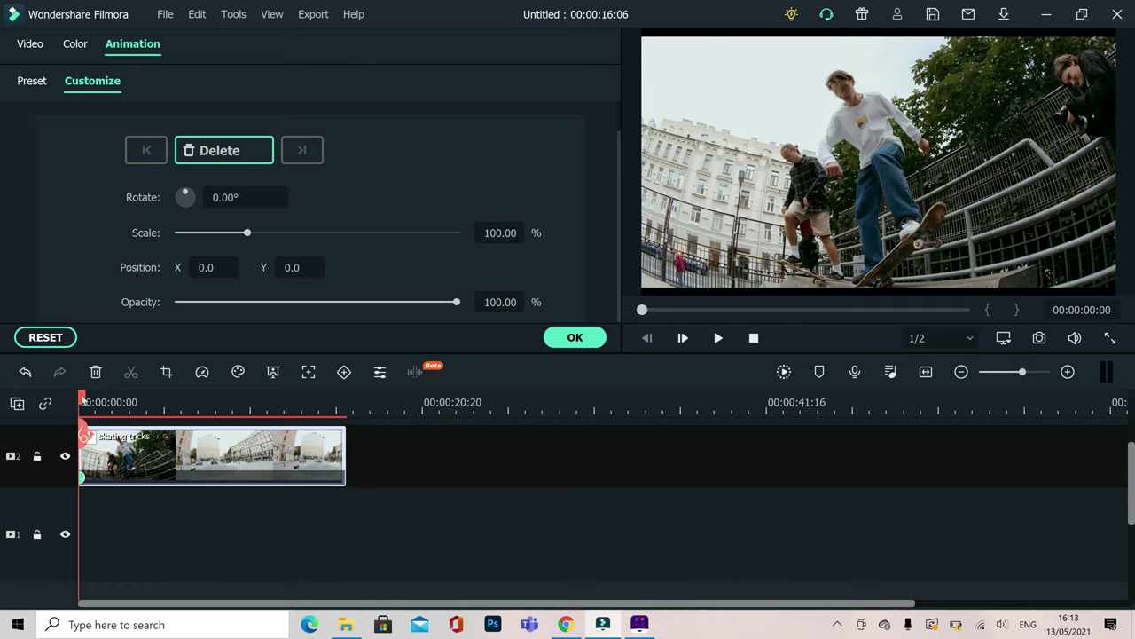
Step: Move the playhead to the clip's last frame (00:00:16:03) and add an end keyframe
drag(83, 401, 347, 393)
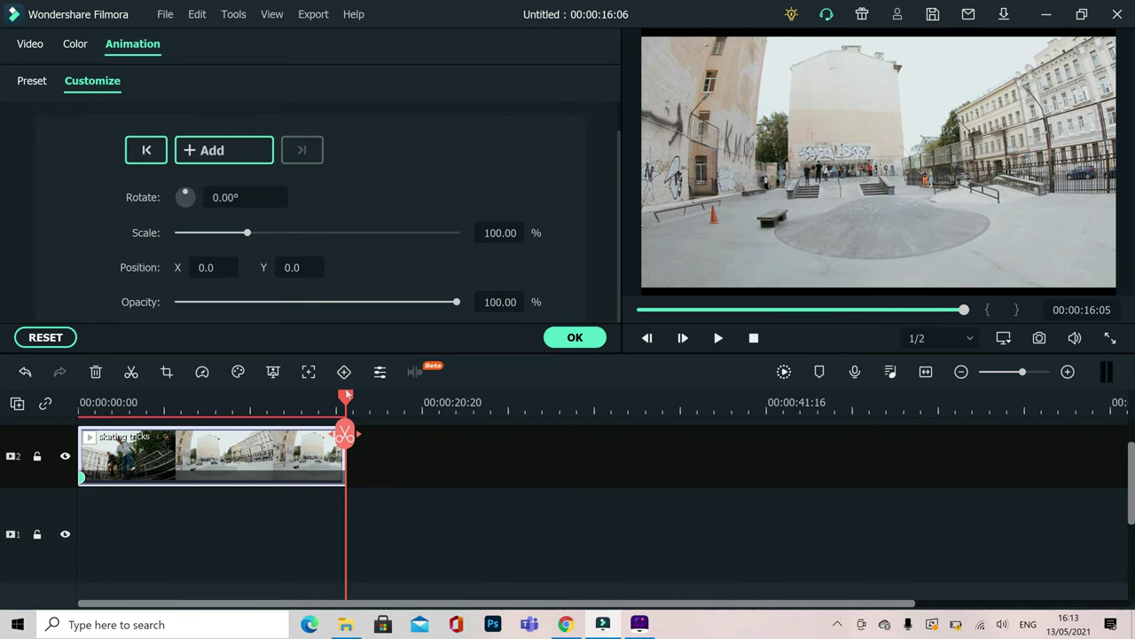
drag(347, 394, 344, 395)
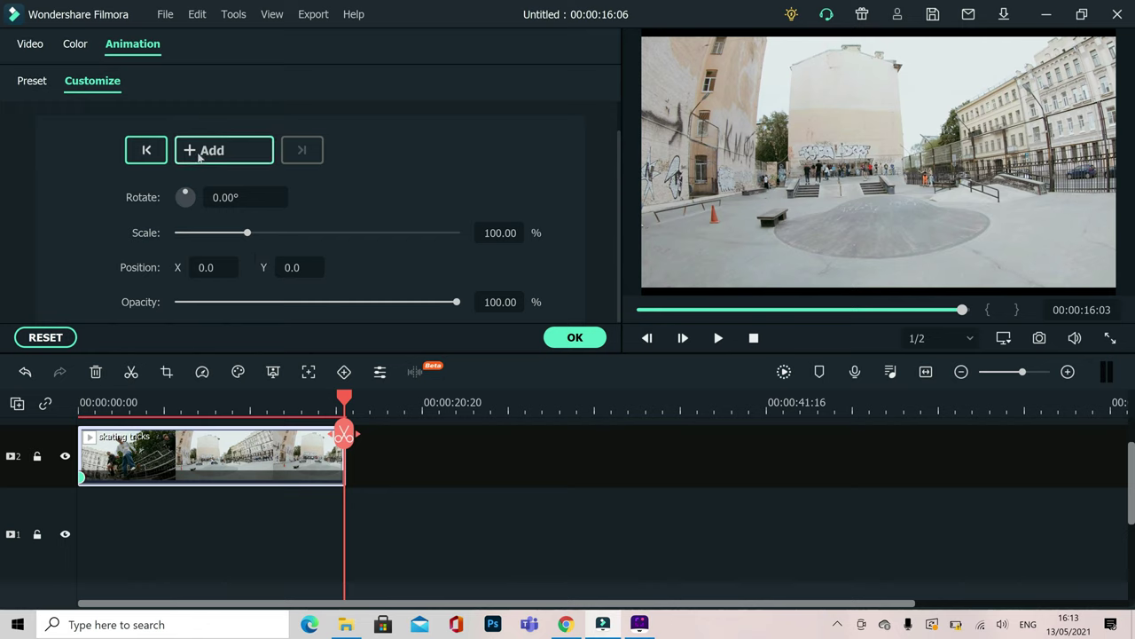
click(199, 156)
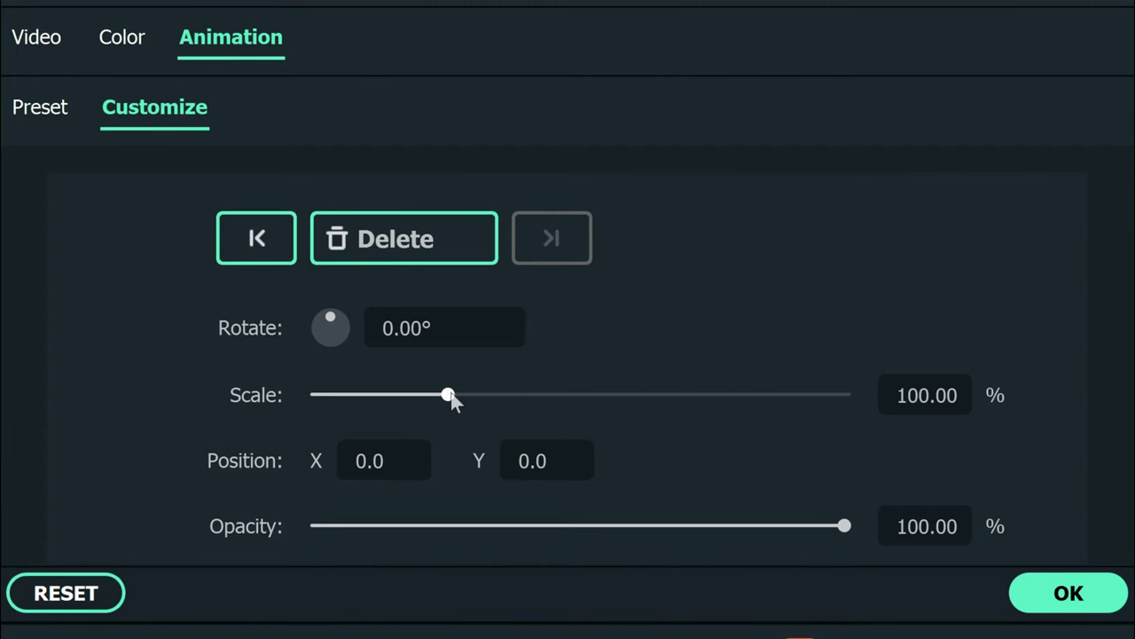
Step: At the end keyframe set Scale 22.93%, Rotate 360° and Opacity 20.70%, then confirm
drag(450, 399, 408, 405)
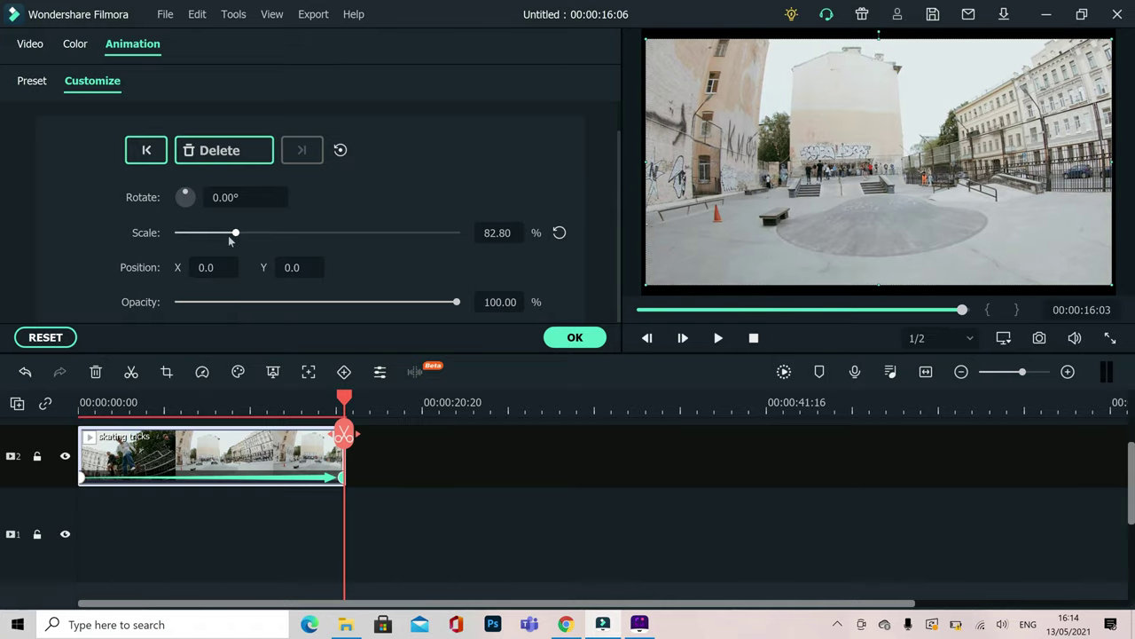
drag(227, 240, 197, 244)
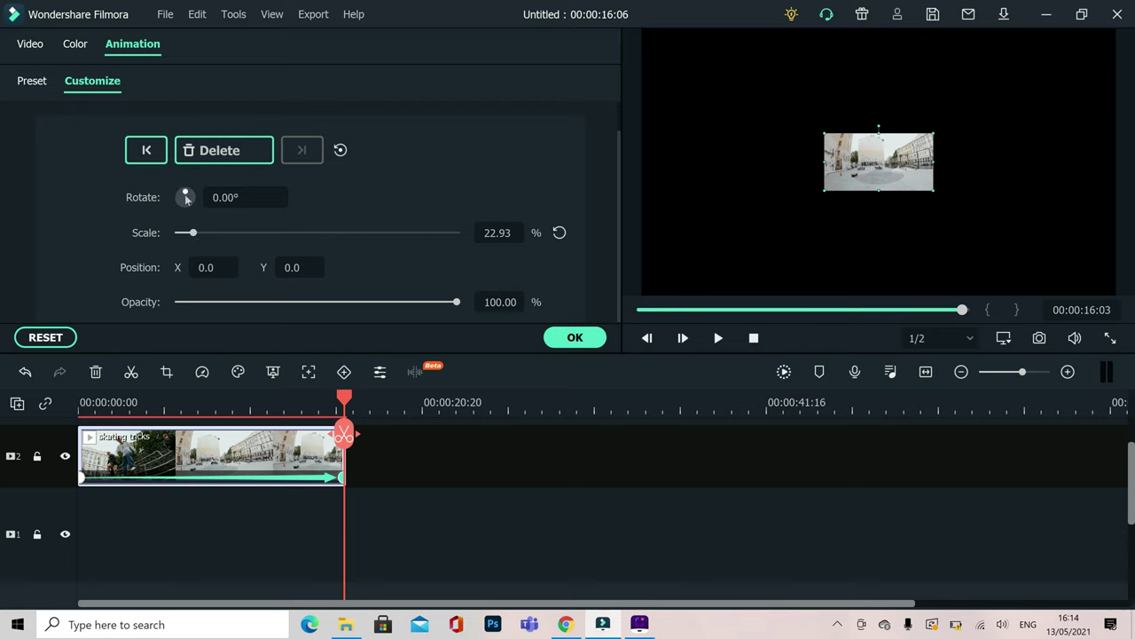
mouse_move(186, 193)
mouse_down()
mouse_move(196, 183)
mouse_move(163, 216)
mouse_move(176, 177)
mouse_move(186, 182)
mouse_up()
drag(457, 305, 236, 314)
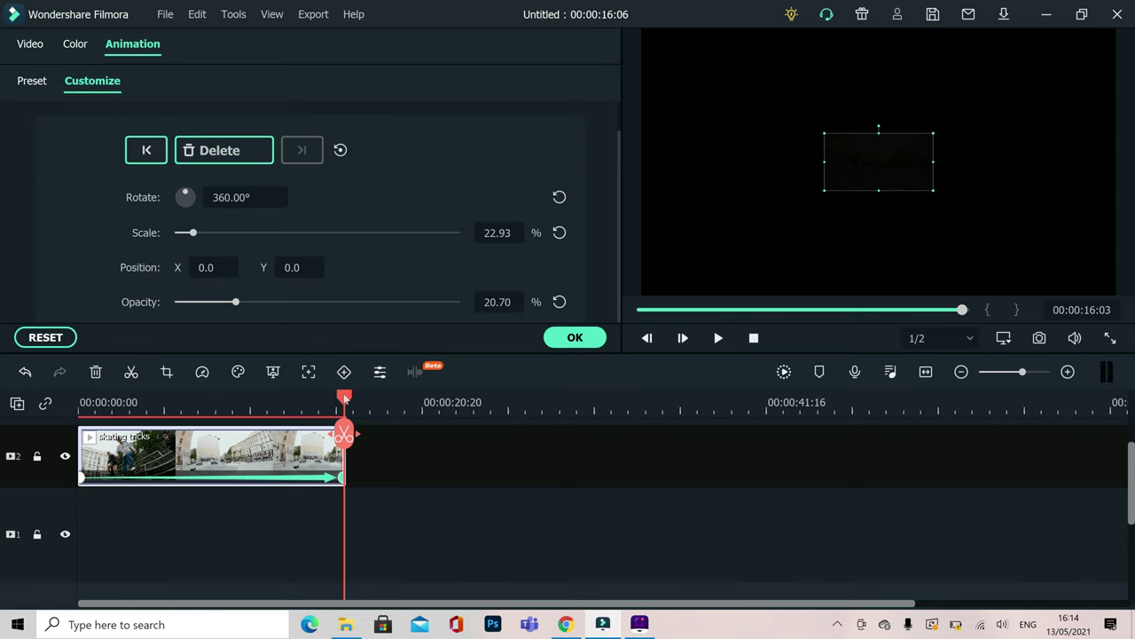
click(562, 338)
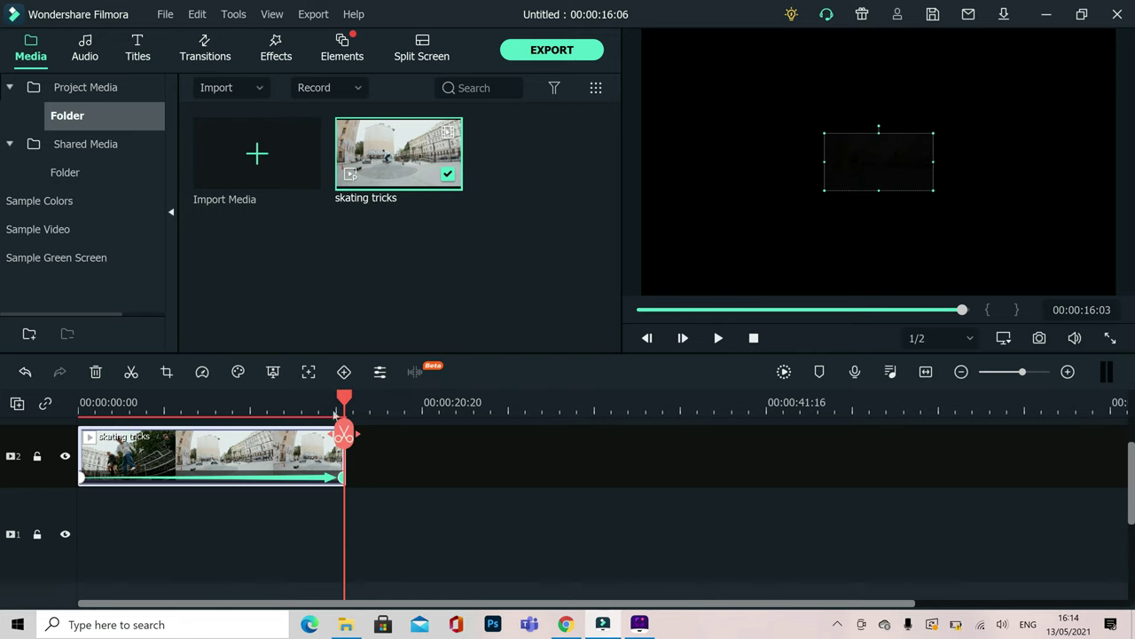
Step: Rewind the playhead to 00:00:00 and play back the animated skating clip
drag(345, 401, 81, 401)
click(718, 348)
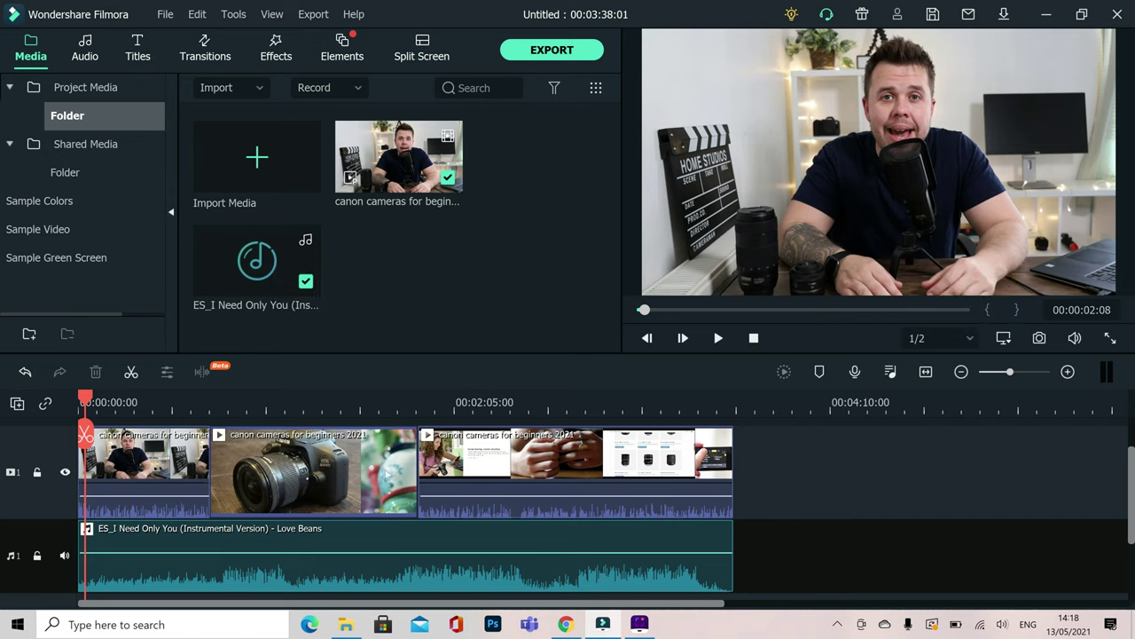
Step: Park the playhead at about 00:00:02:08 and open the first canon camera clip's audio settings
mouse_move(462, 548)
click(96, 402)
click(88, 402)
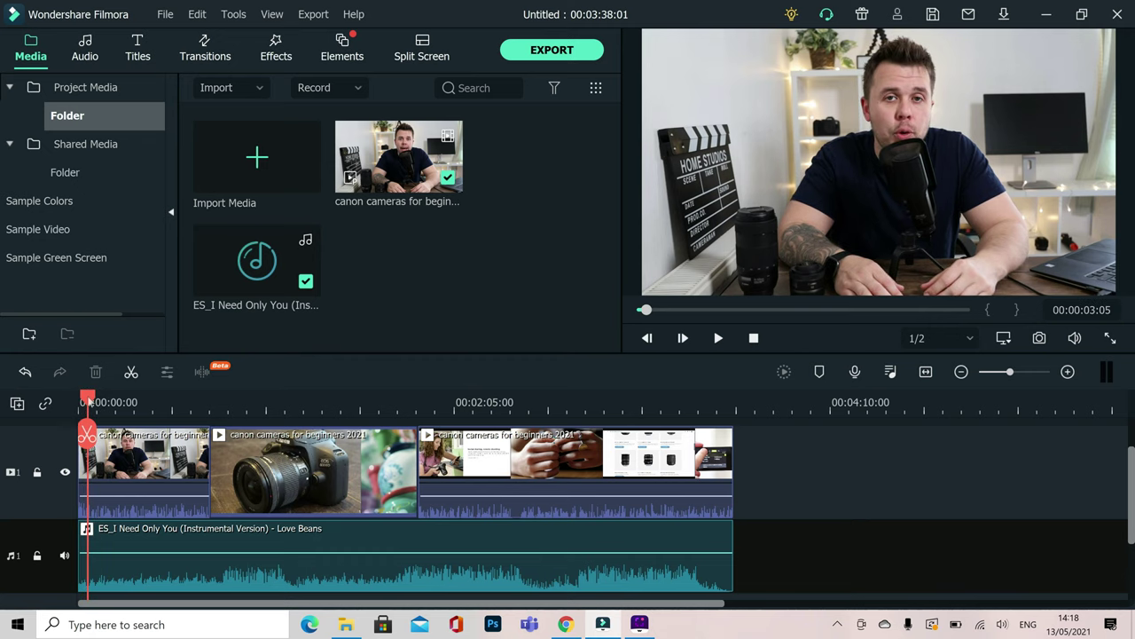
click(85, 402)
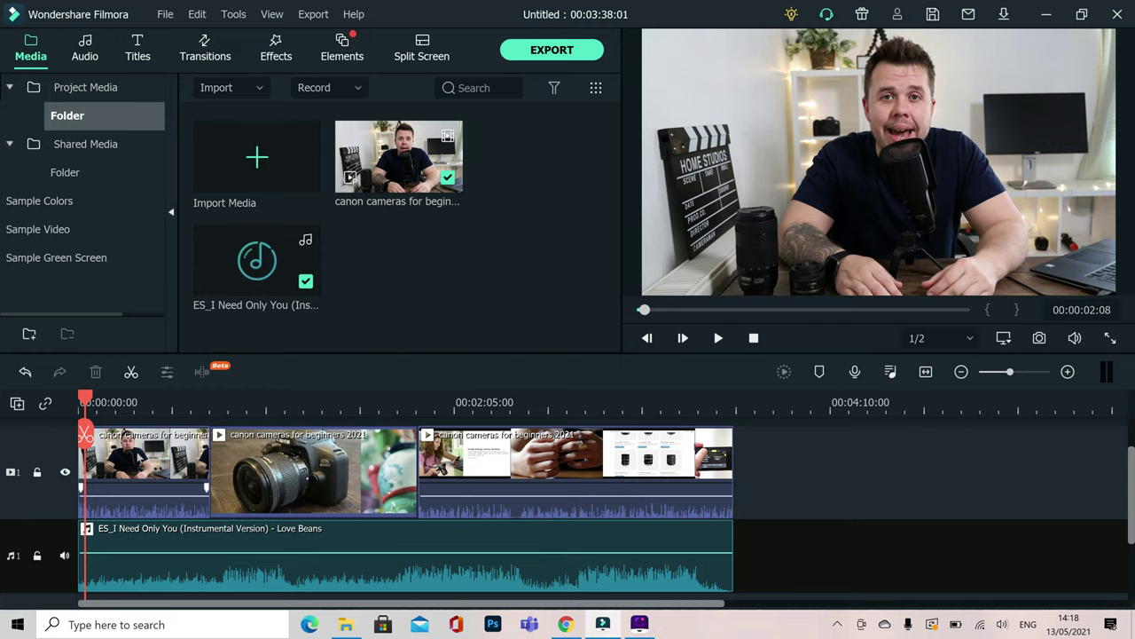
double_click(142, 456)
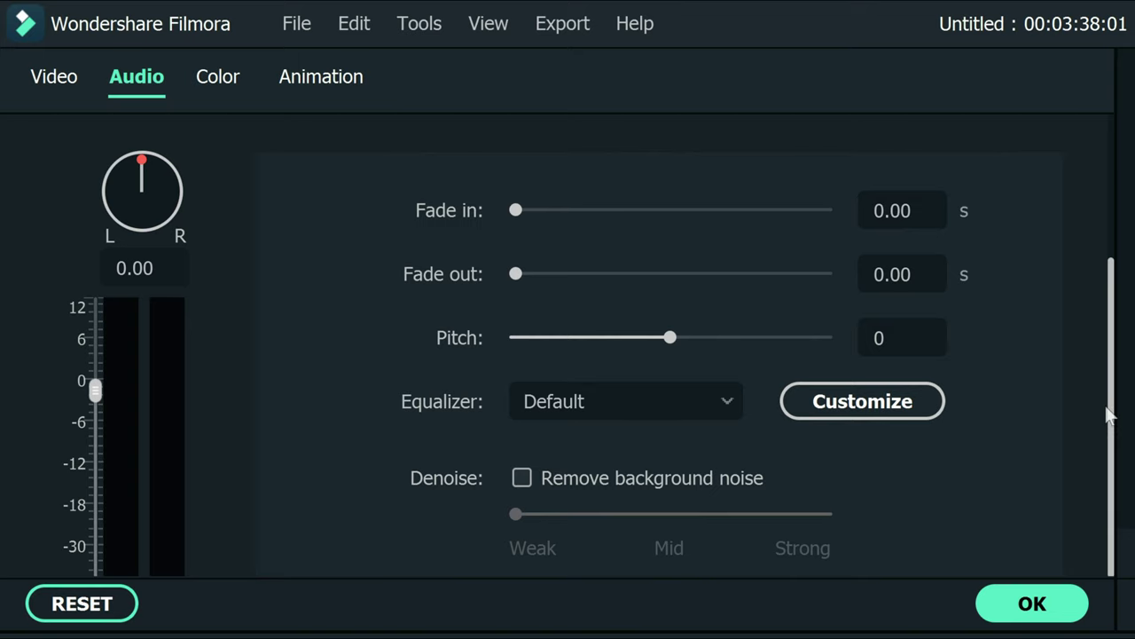
Step: Enable 'Lower the volume of other clips' ducking at 53% on the first clip and confirm
scroll(1099, 329, down, 3)
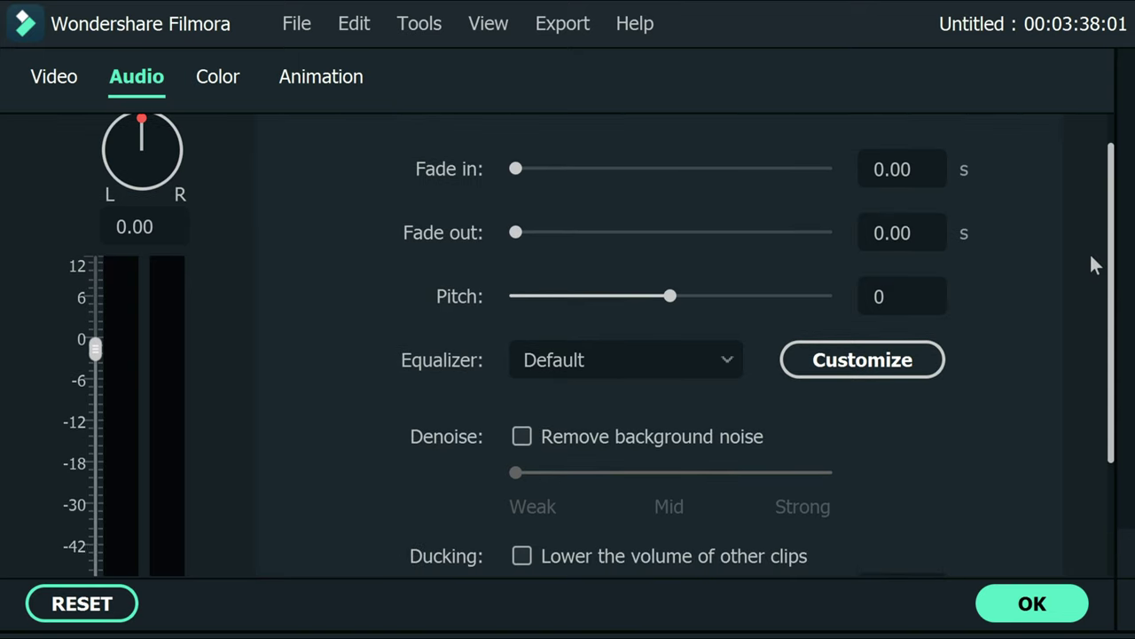
scroll(1089, 321, down, 1)
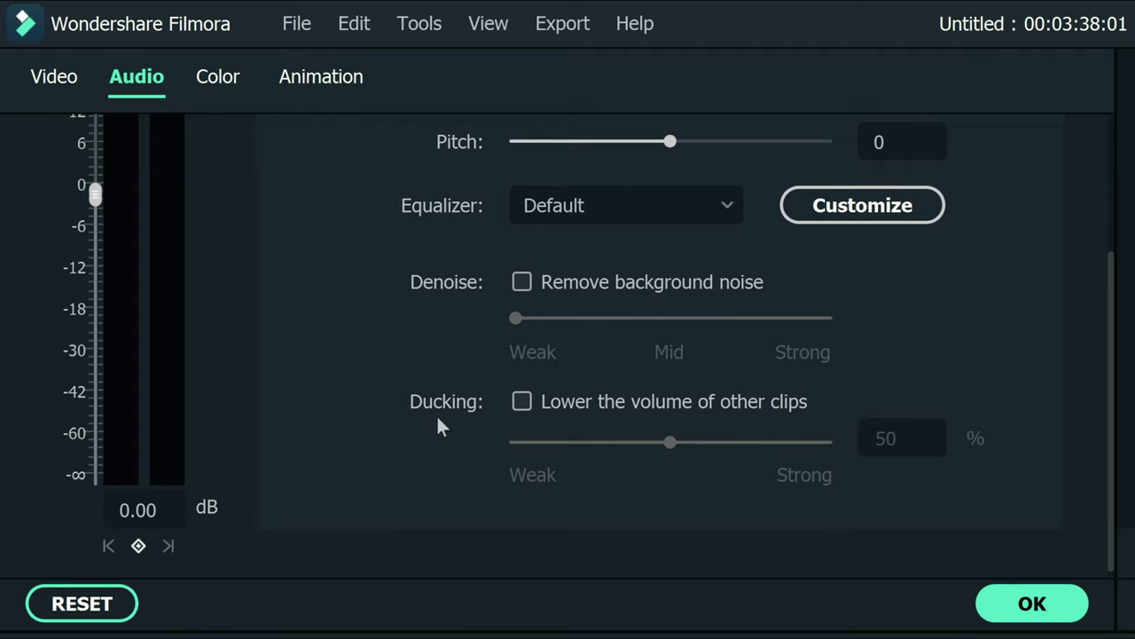
click(522, 403)
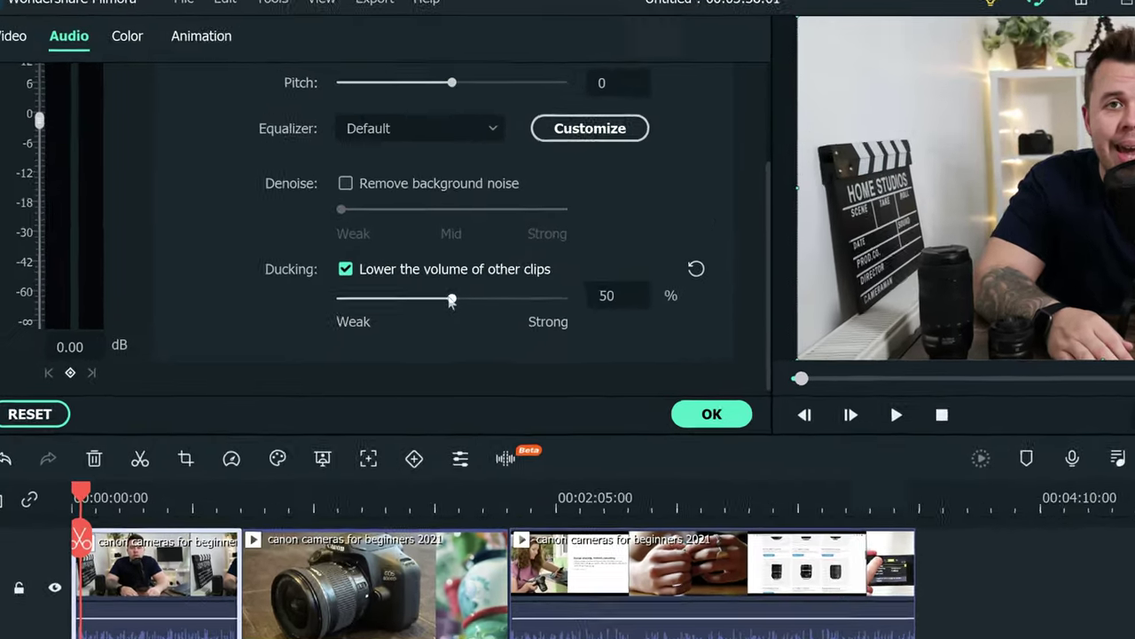
drag(451, 302, 456, 301)
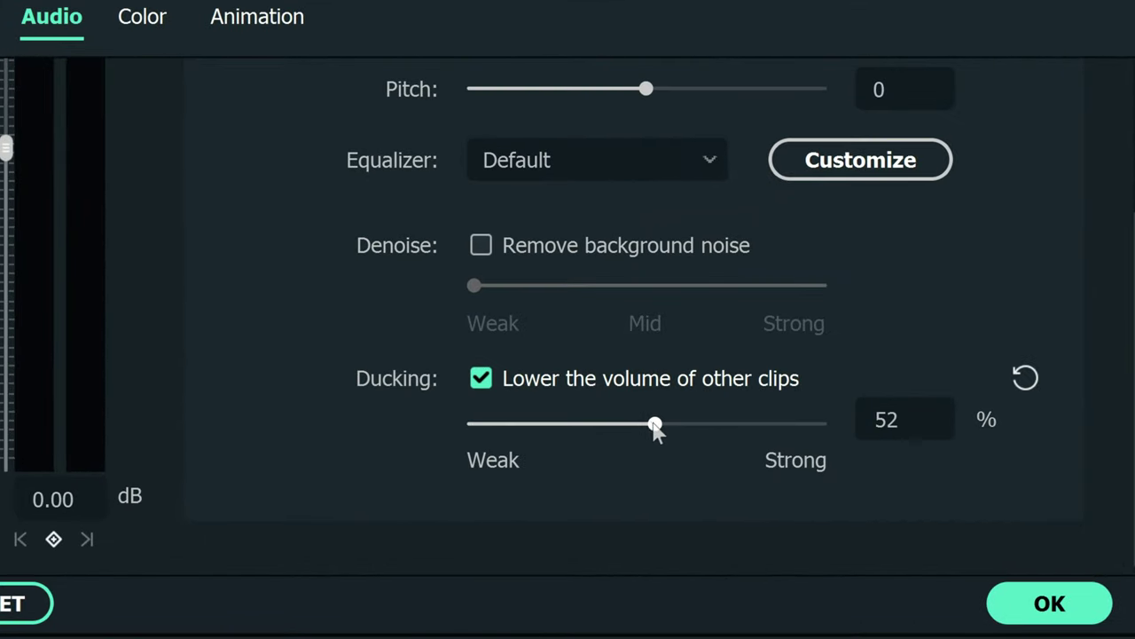
drag(655, 427, 656, 425)
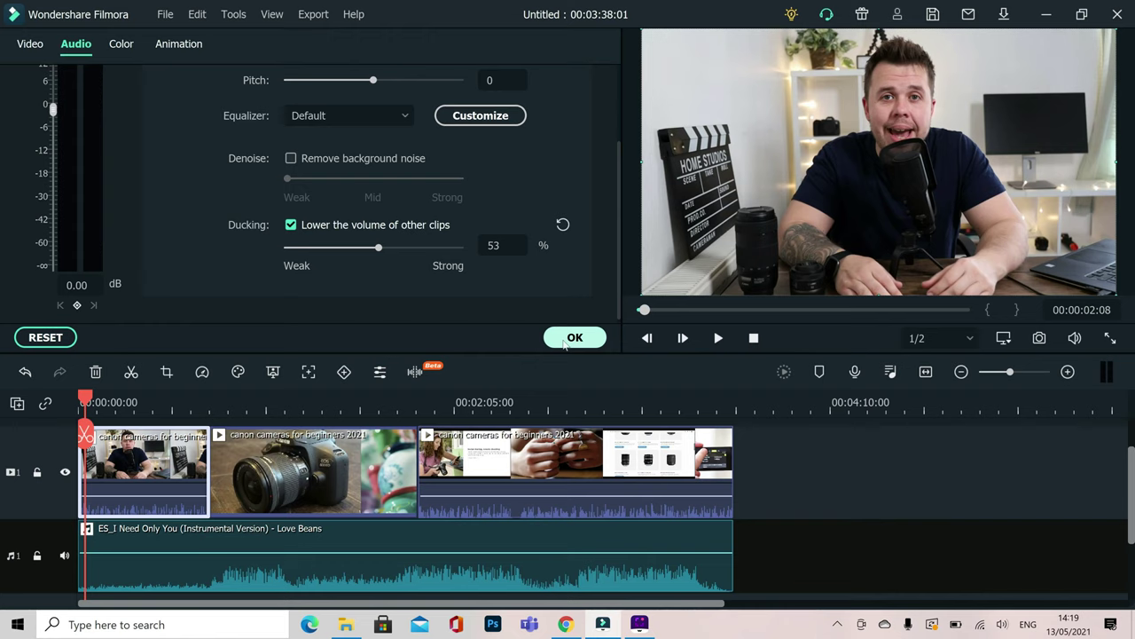
click(1029, 612)
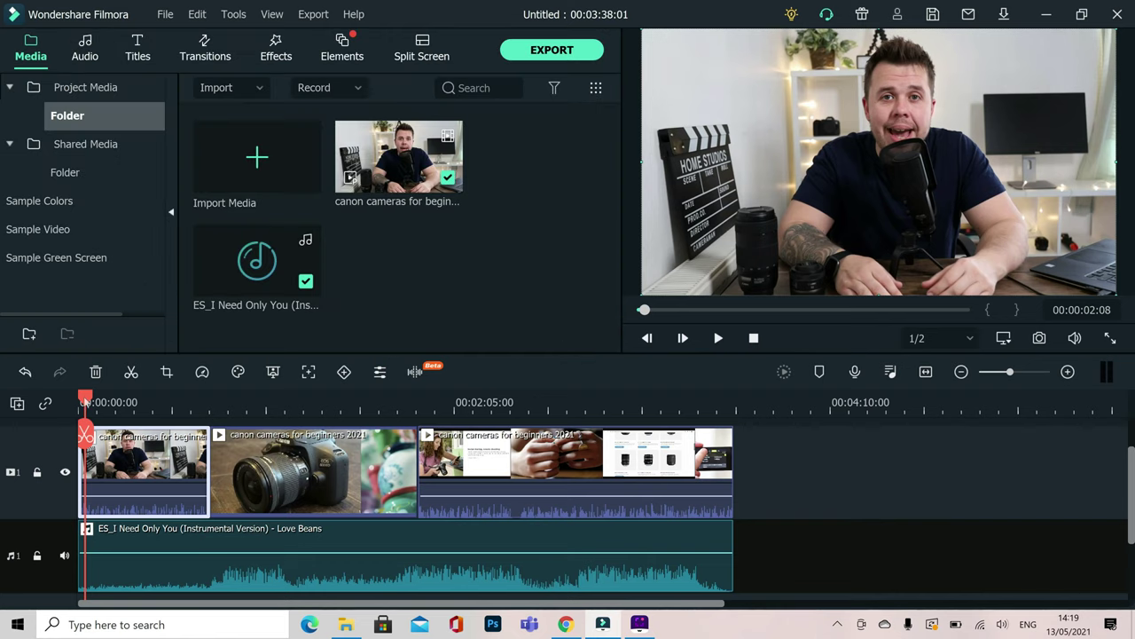
Step: Play the ducked project from about 38 seconds, pausing near 47 seconds
drag(84, 401, 197, 401)
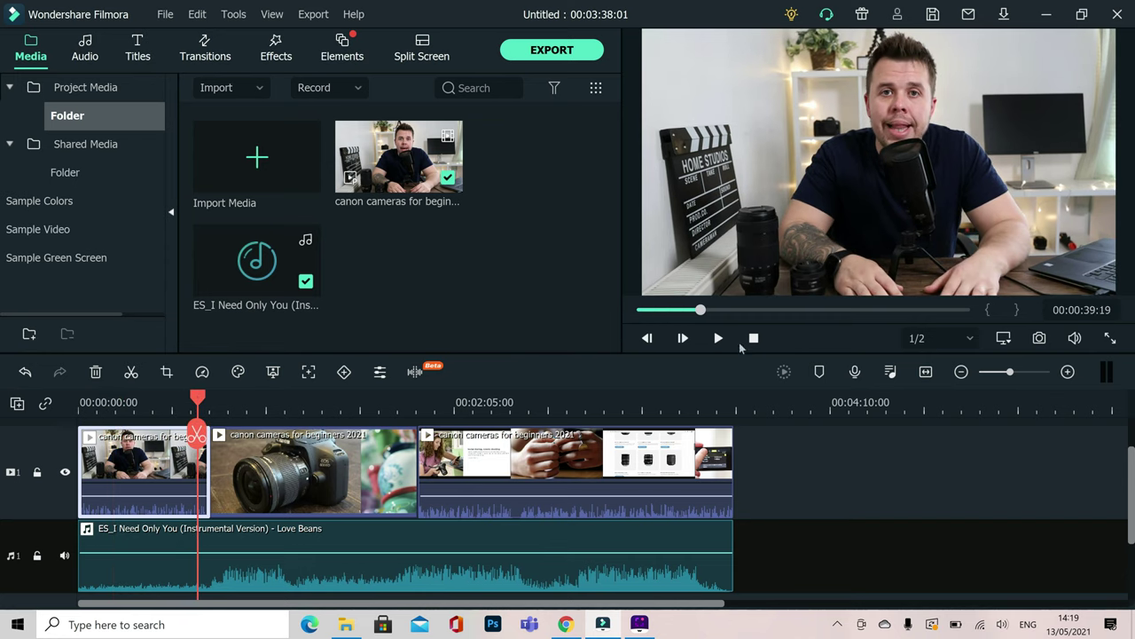
click(719, 341)
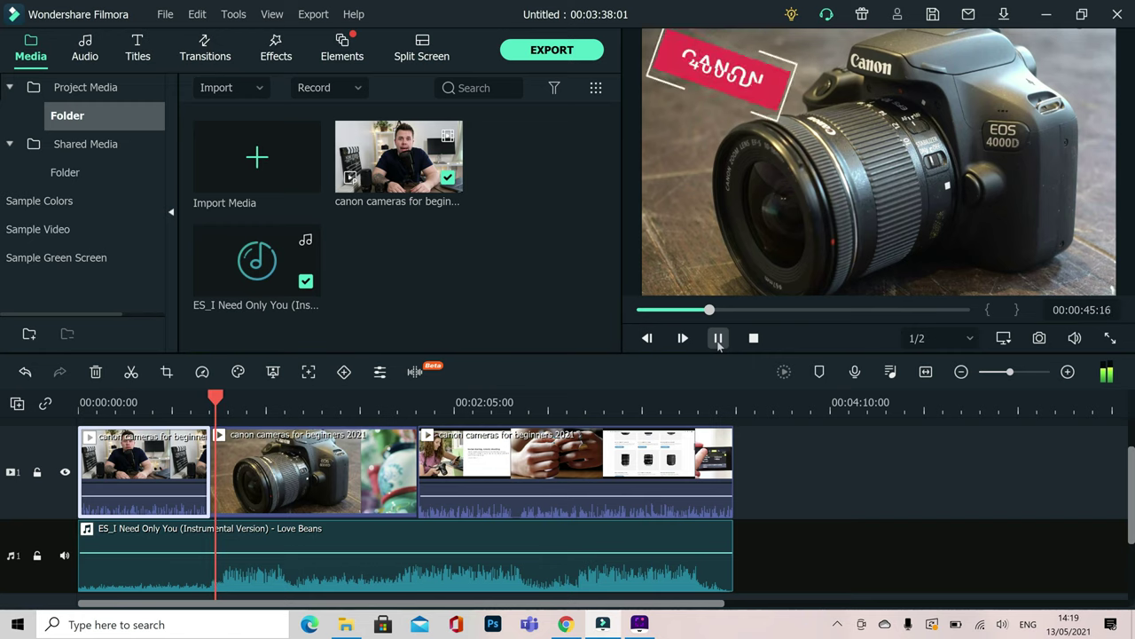
click(719, 338)
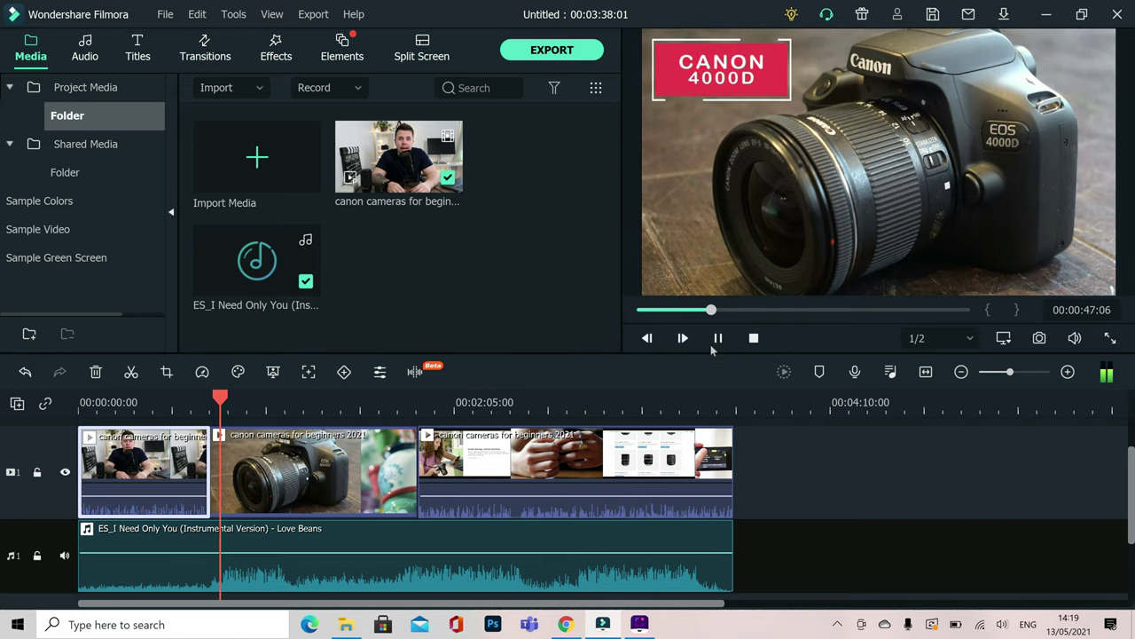
Step: Select the third video clip with the playhead at 00:02:02:01
mouse_move(224, 400)
drag(227, 400, 444, 403)
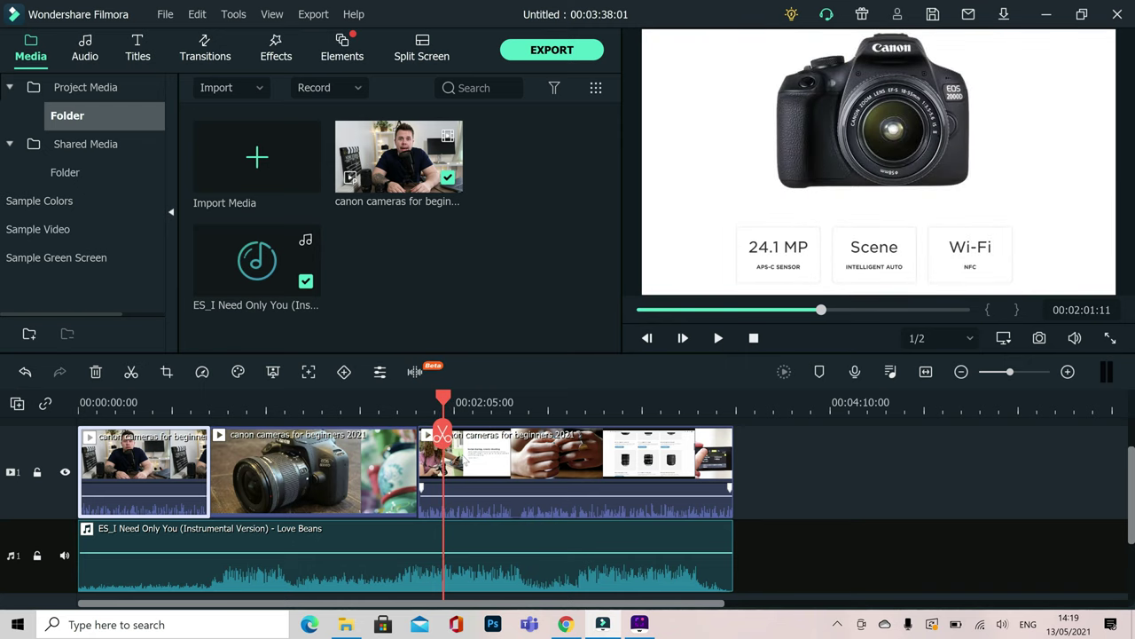
click(465, 459)
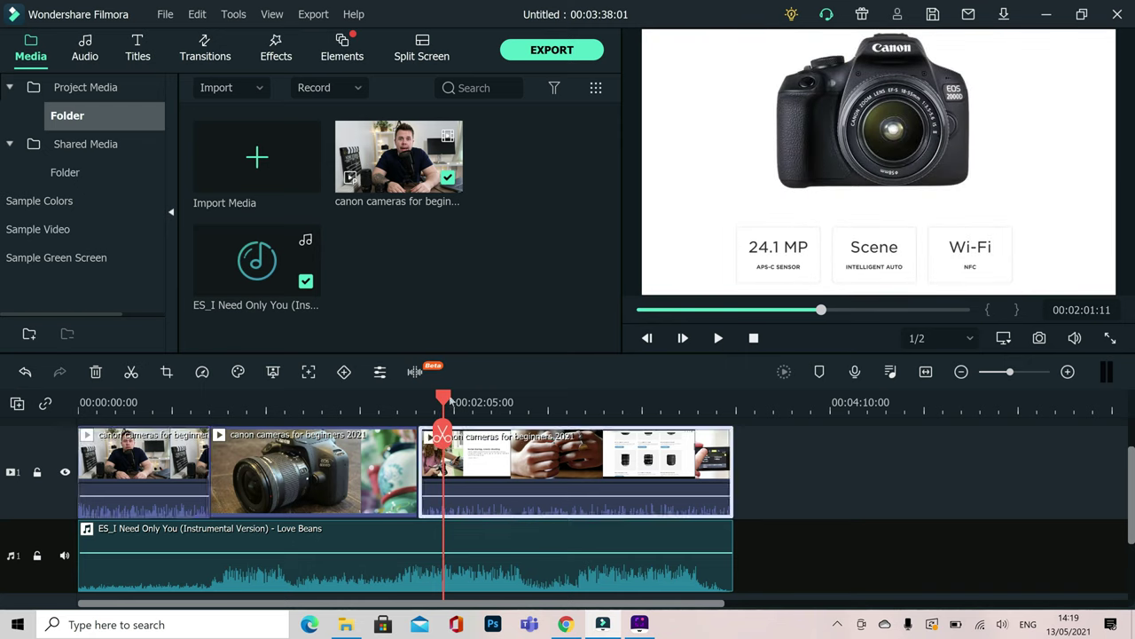
drag(447, 402, 449, 401)
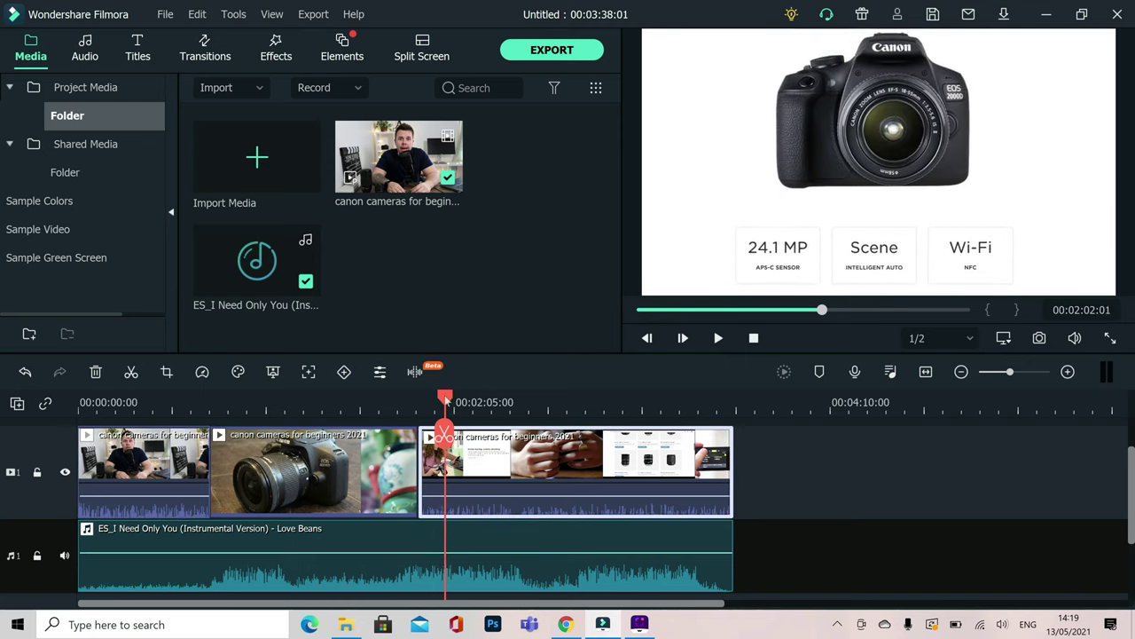
Step: Tick 'Lower the volume of other clips' in the third clip's Audio settings
double_click(463, 472)
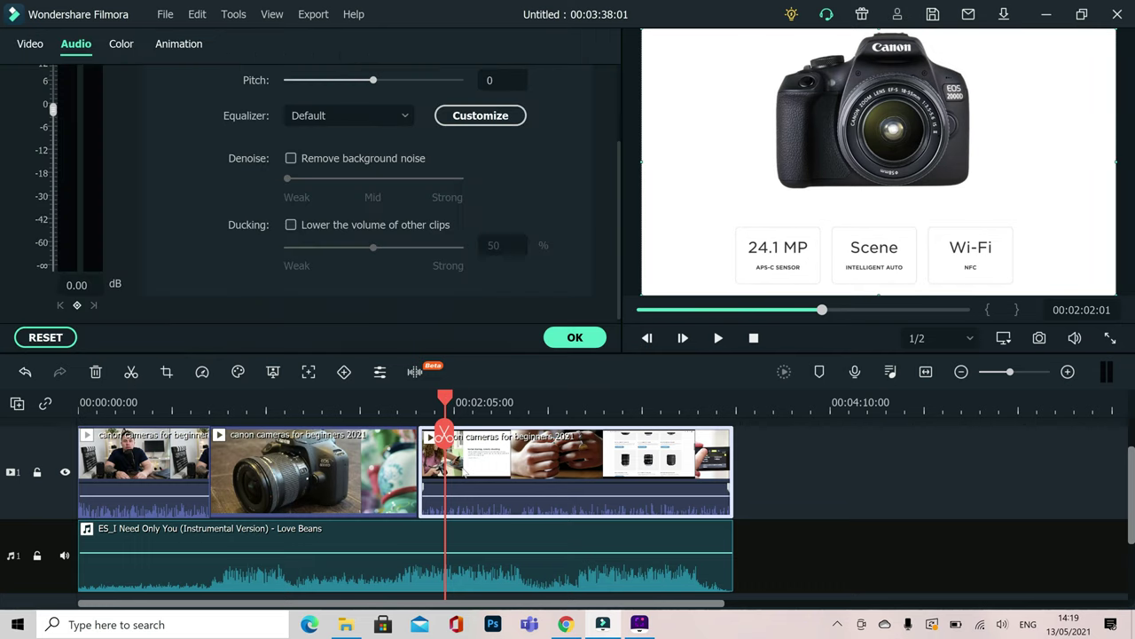
click(291, 225)
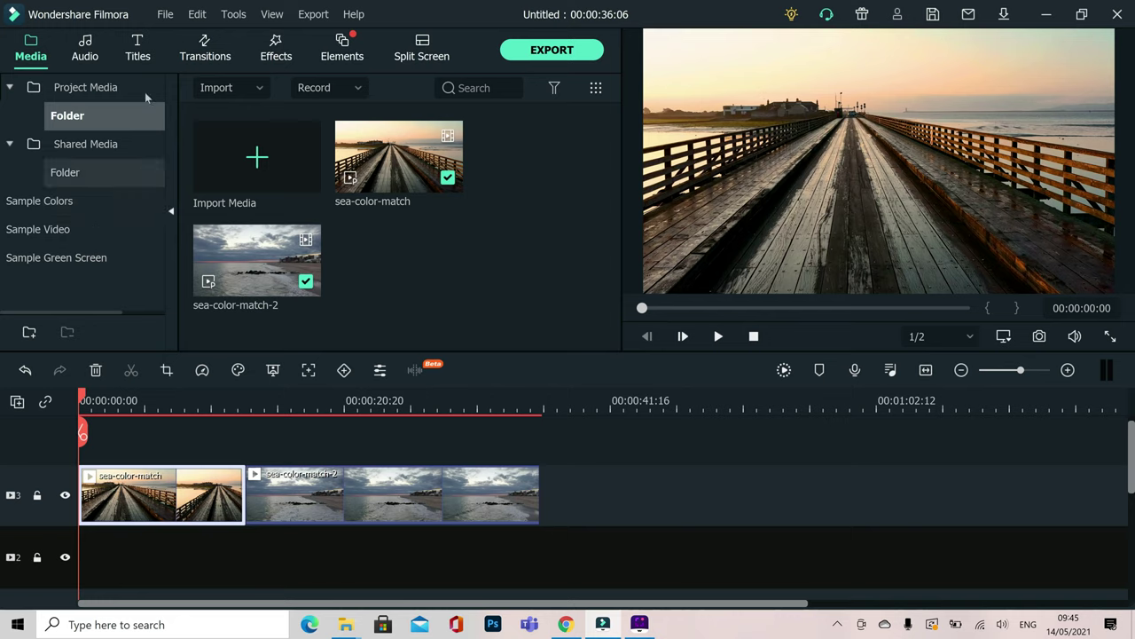
Step: Open Keyboard Shortcuts from the File menu and scroll to the Edit section's Undo entry
click(166, 16)
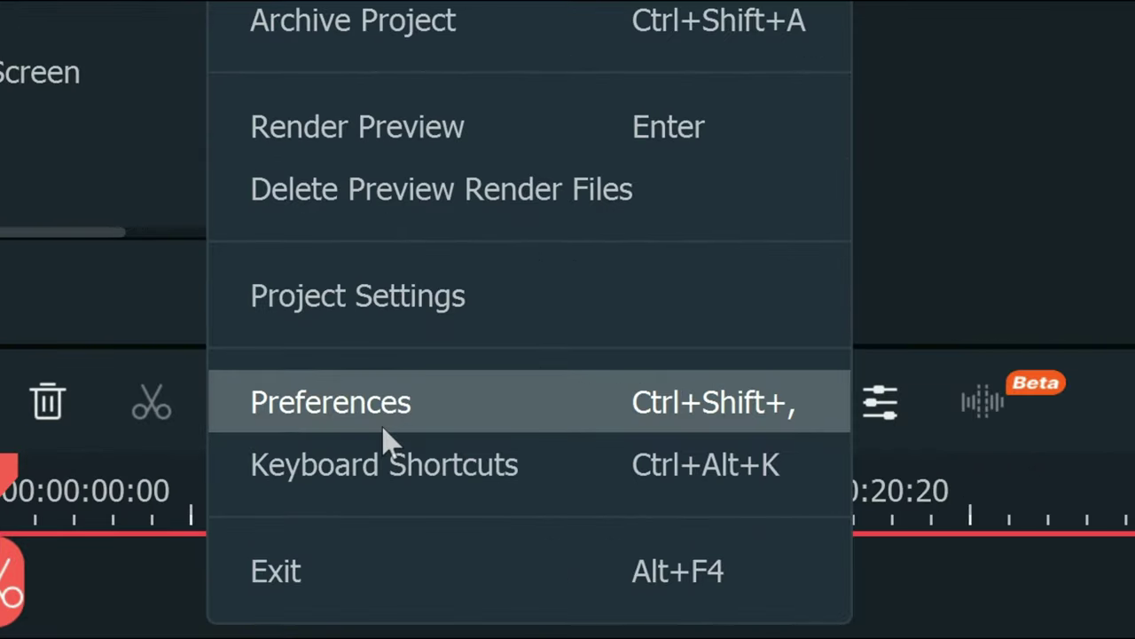
click(384, 446)
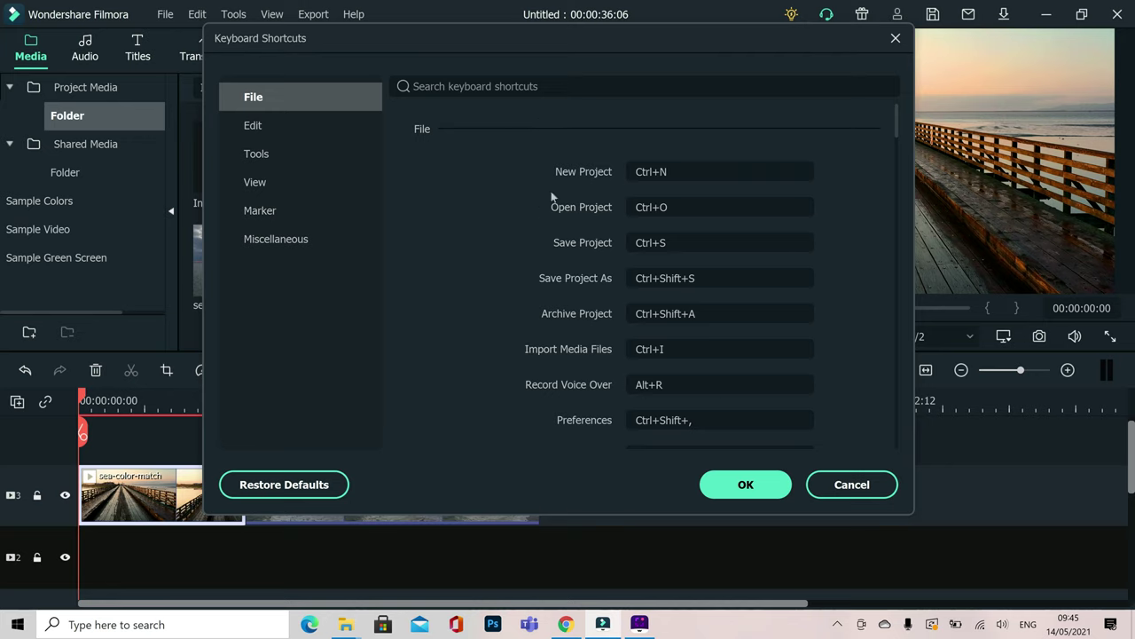
scroll(896, 152, down, 1)
drag(896, 152, 884, 131)
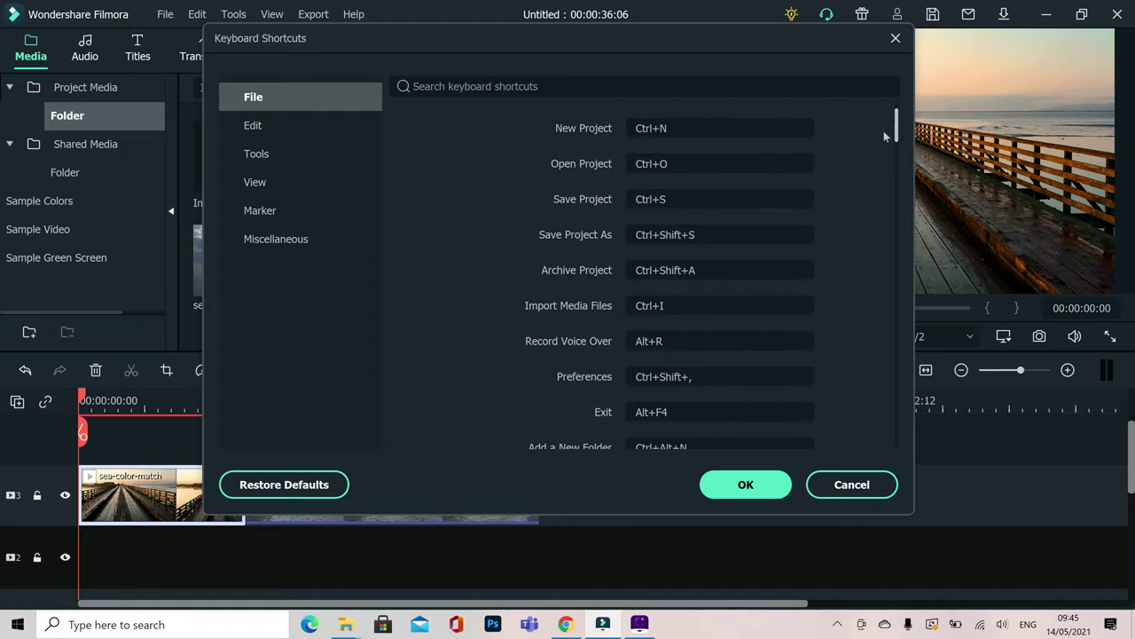
drag(883, 130, 892, 169)
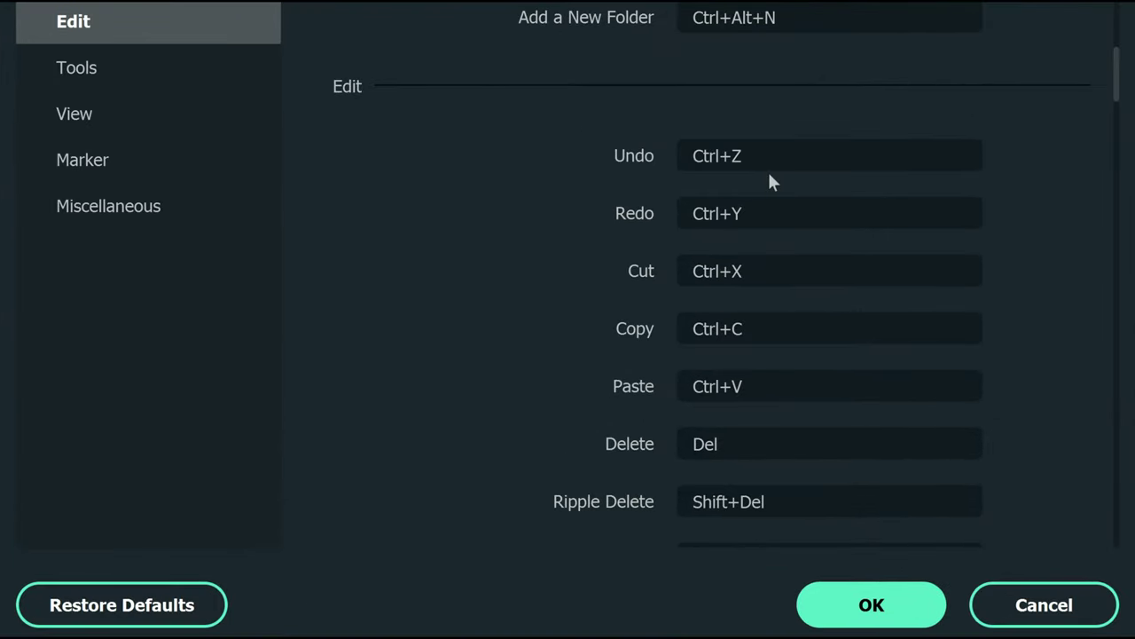
Step: Assign U as the Undo shortcut and save the shortcut settings
click(725, 167)
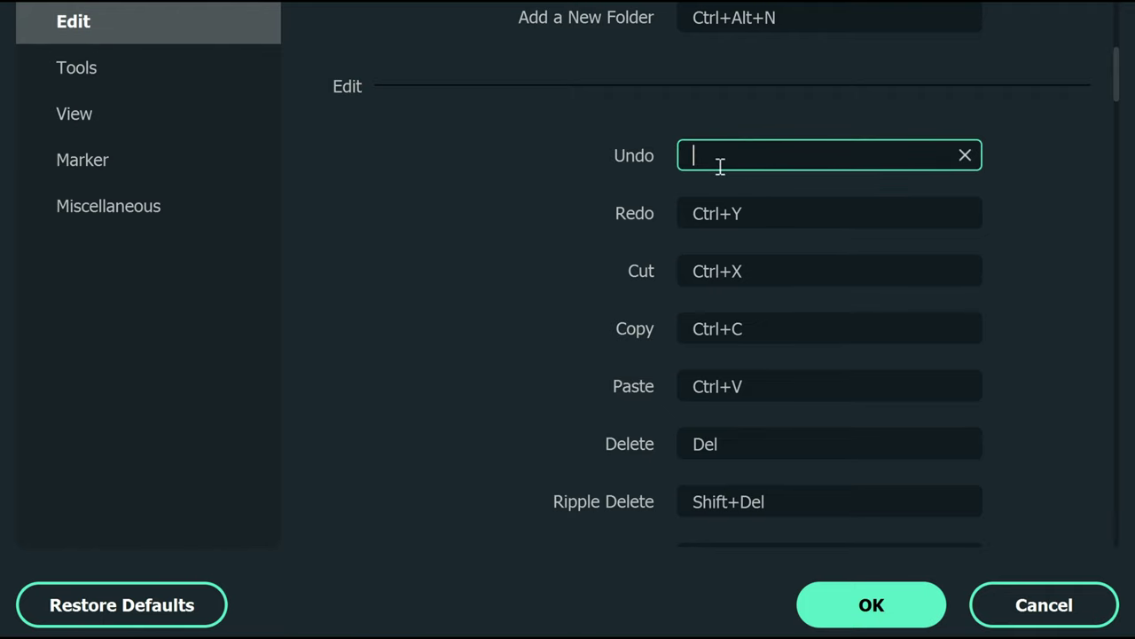
key(u)
click(840, 617)
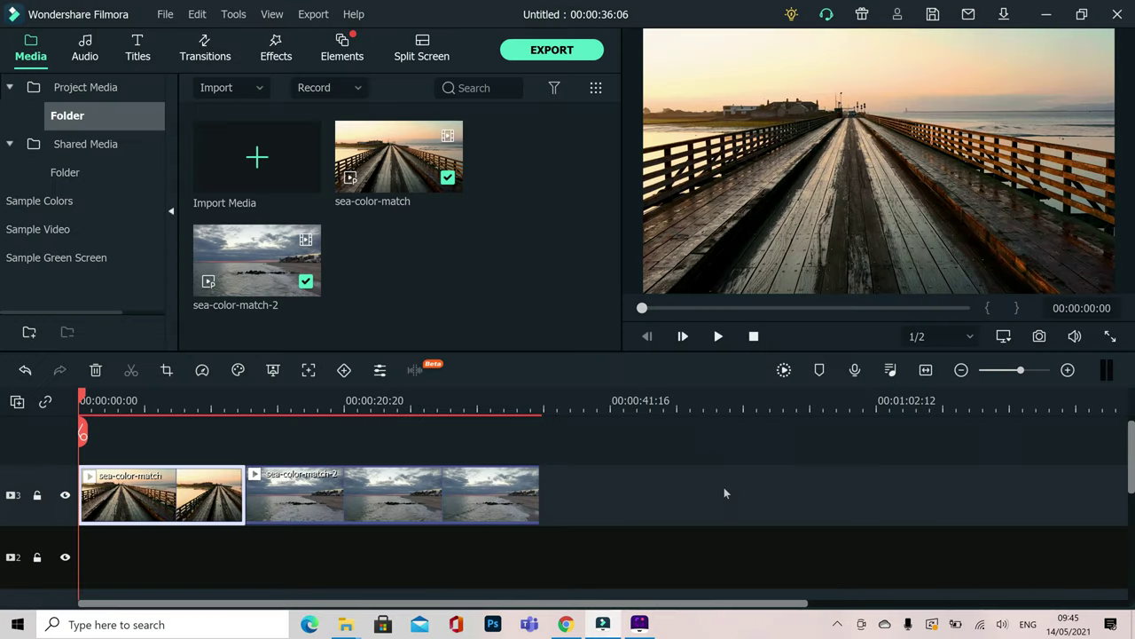
Step: Trim the end of the sea-color-match-2 clip, then undo the trim
click(525, 499)
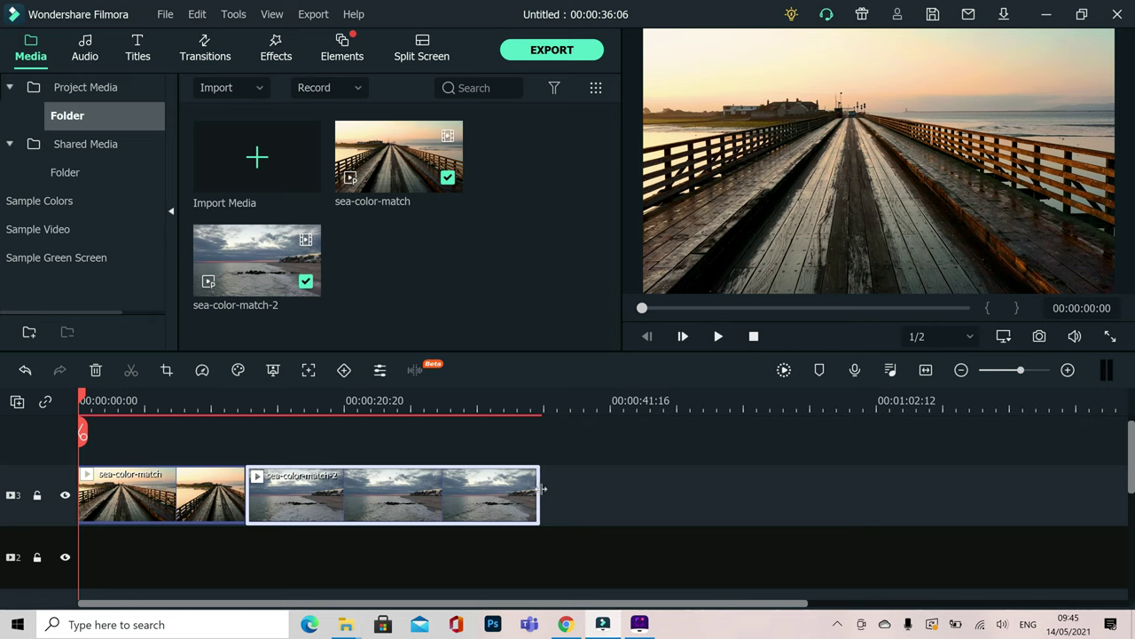
drag(538, 493, 424, 495)
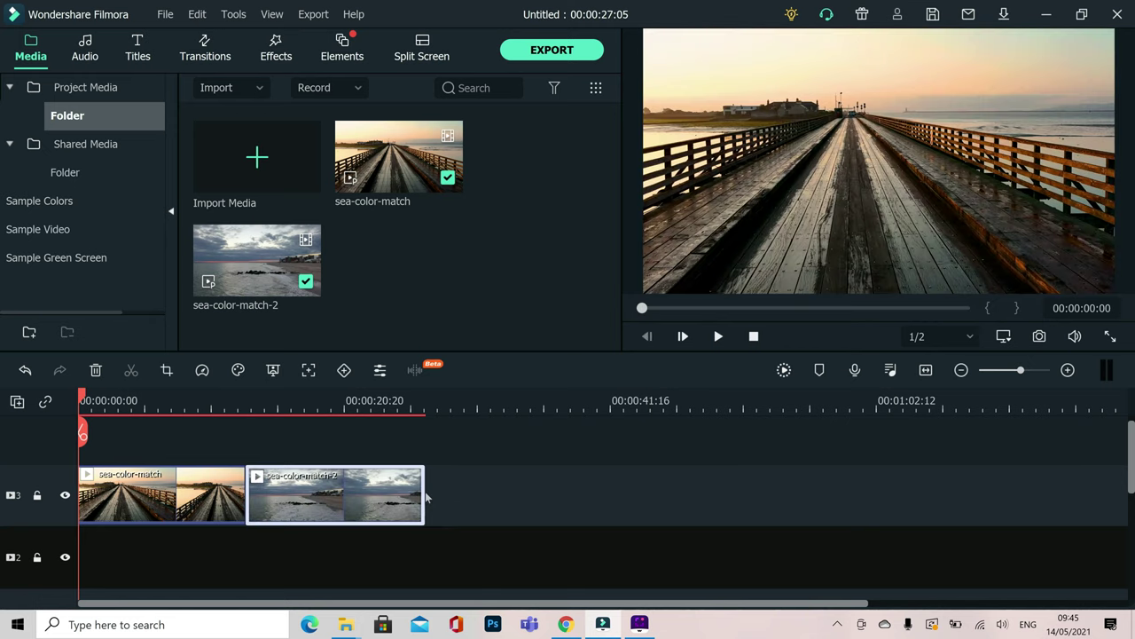
key(ctrl+z)
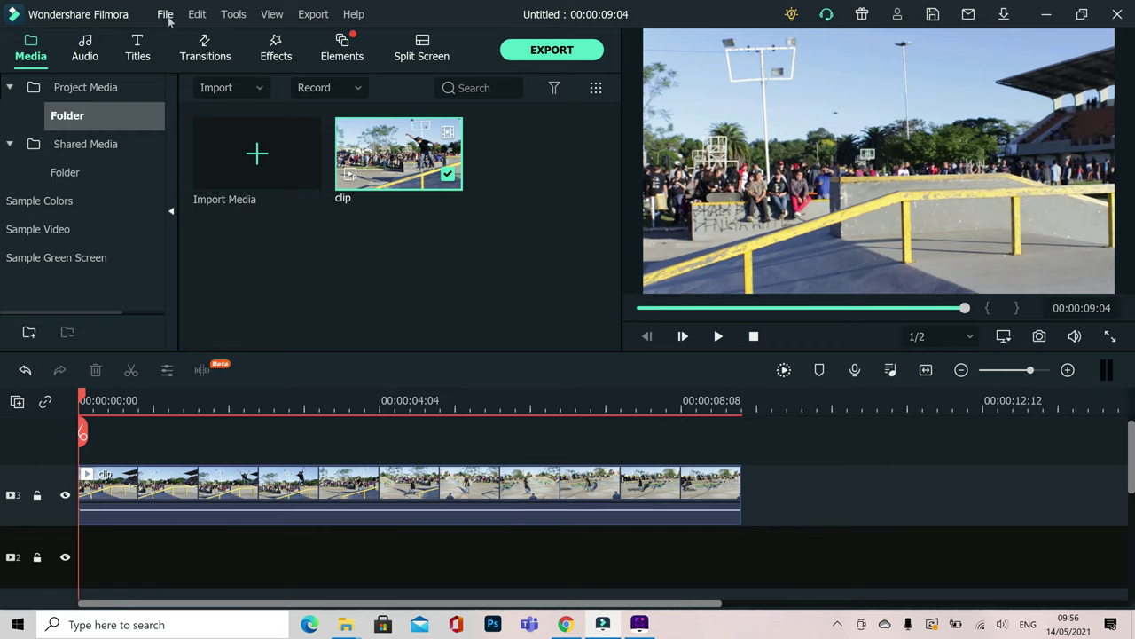
Step: Set the Preferences Appearance option to Light Mode and apply it
click(166, 15)
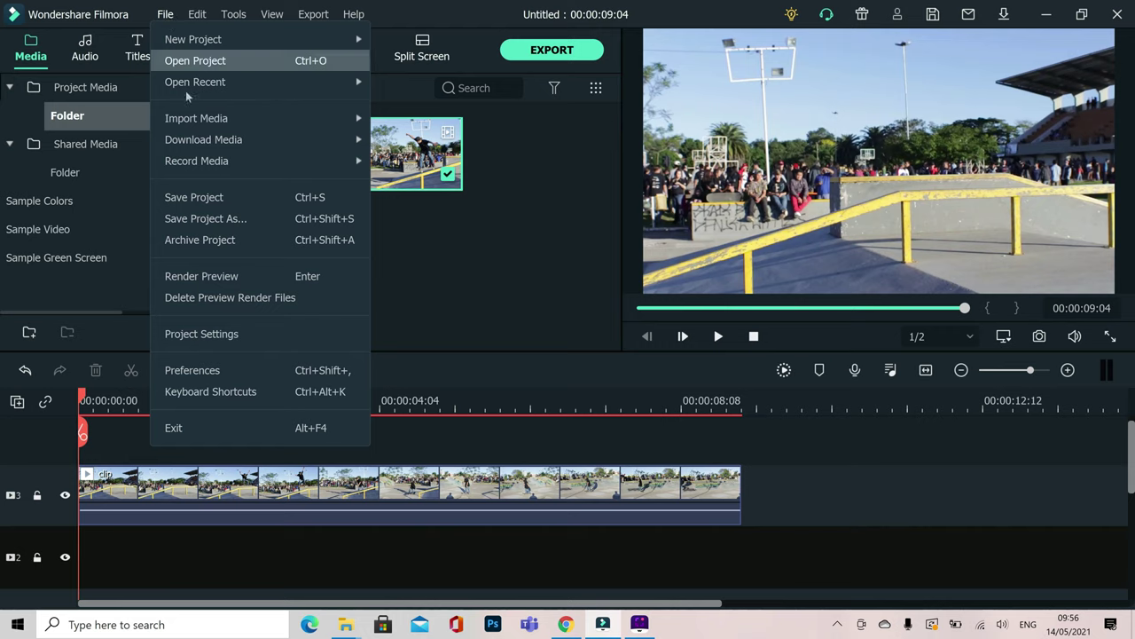
click(196, 380)
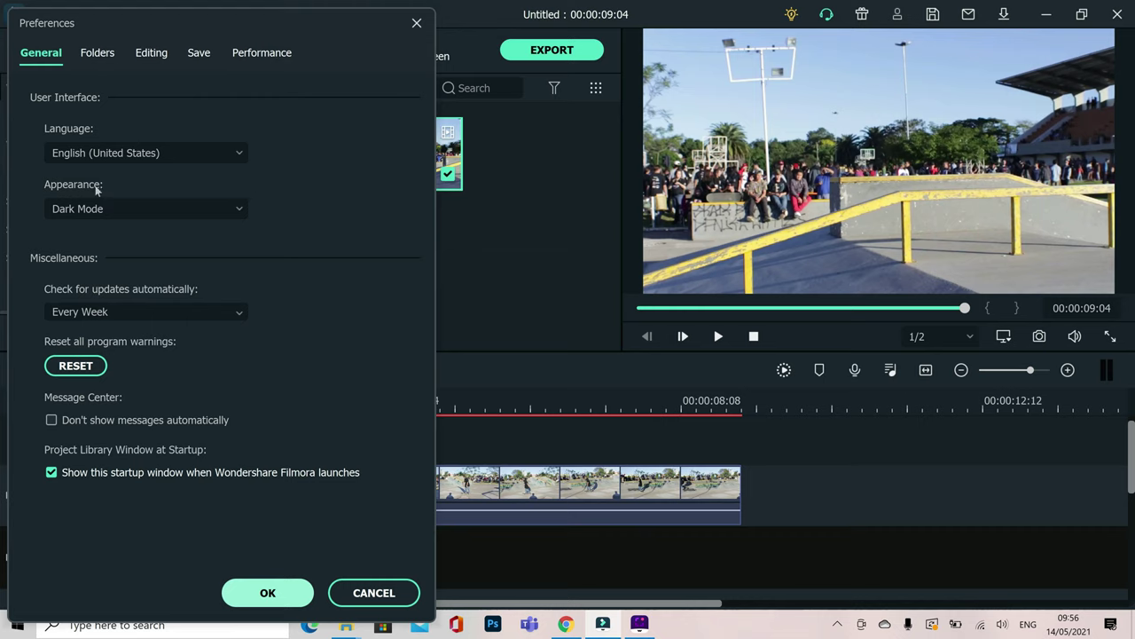
click(239, 210)
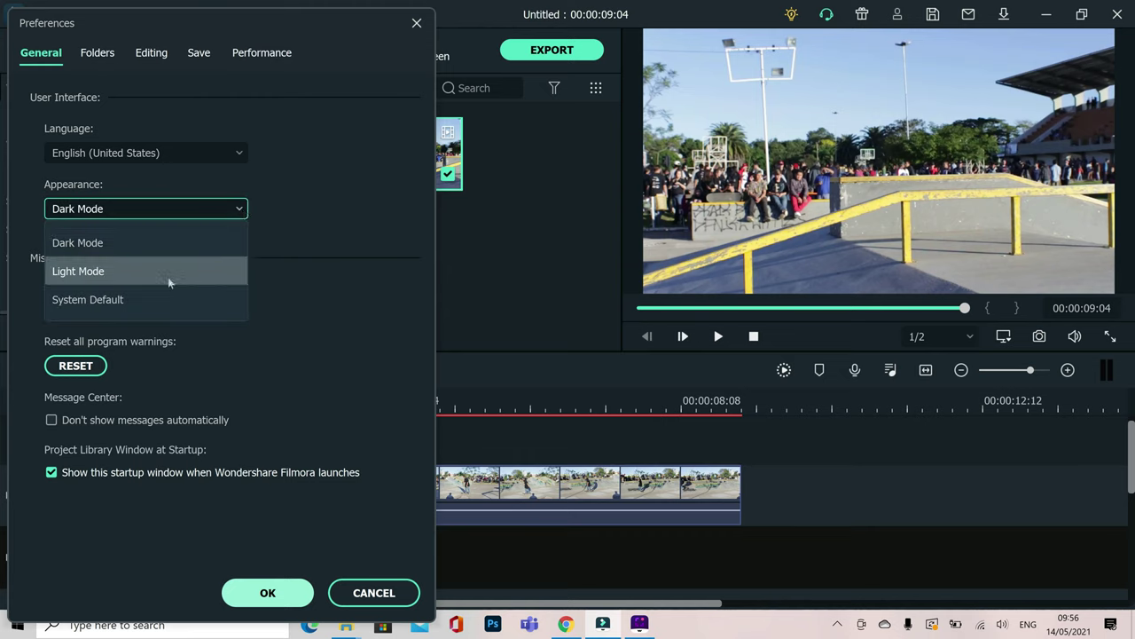
key(Escape)
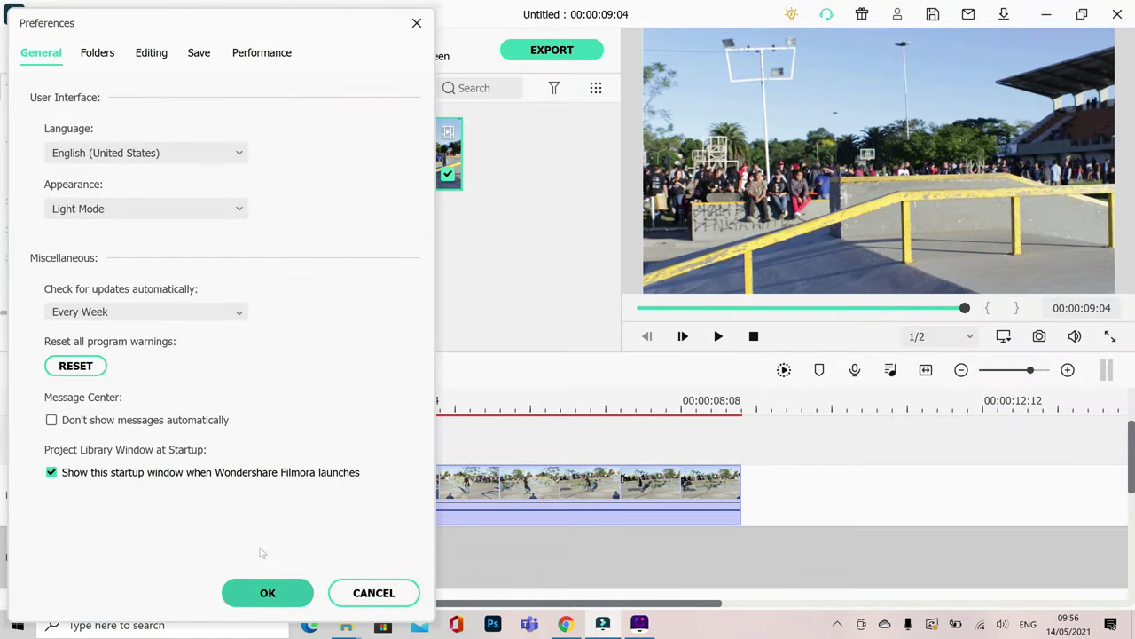
click(268, 593)
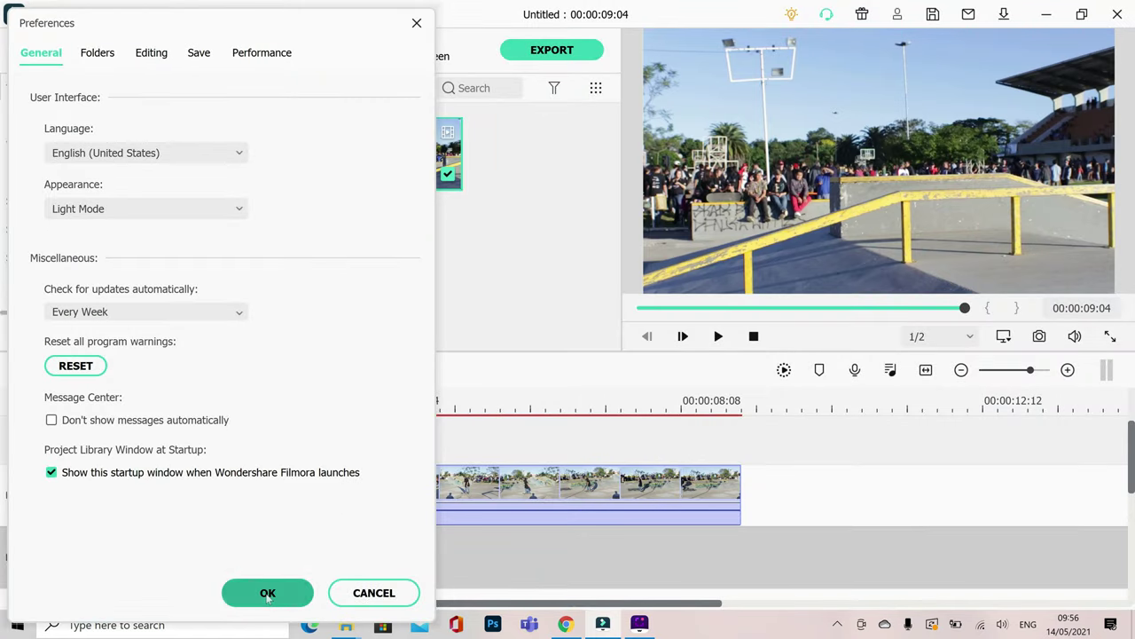